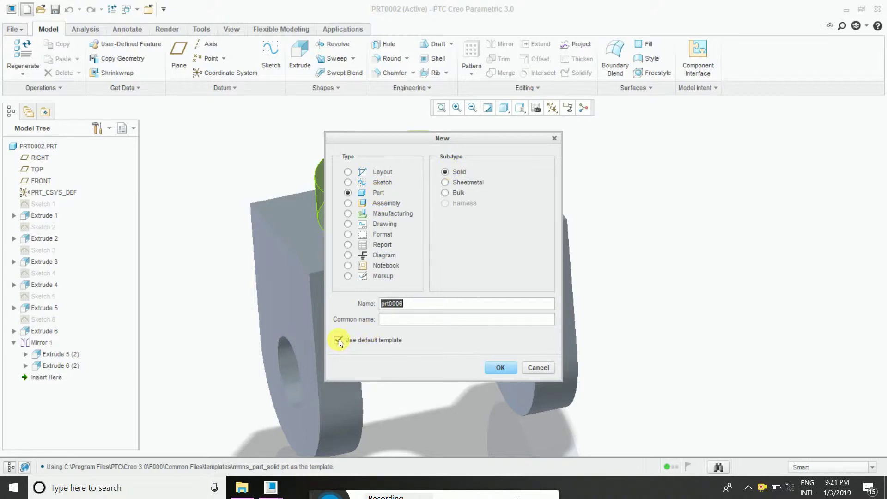
- Create the new solid part prt0006 from the mmns_part_solid template instead of the default one, and maximize its window
click(338, 341)
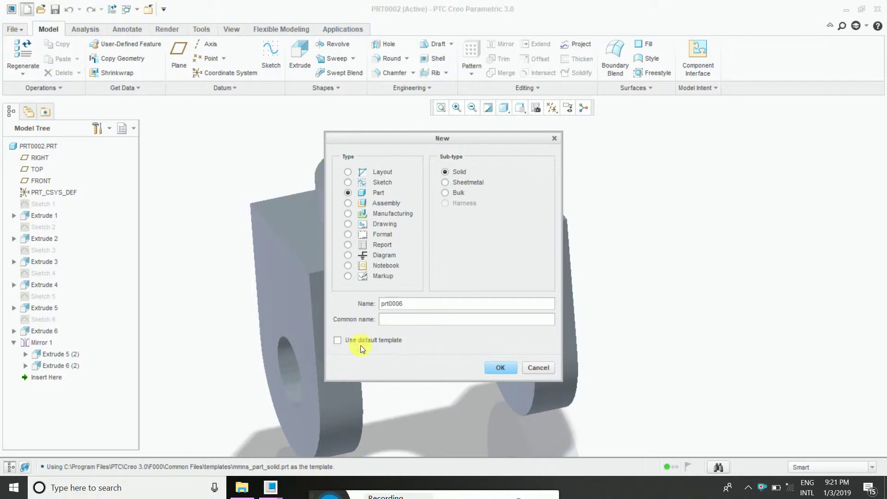
click(510, 374)
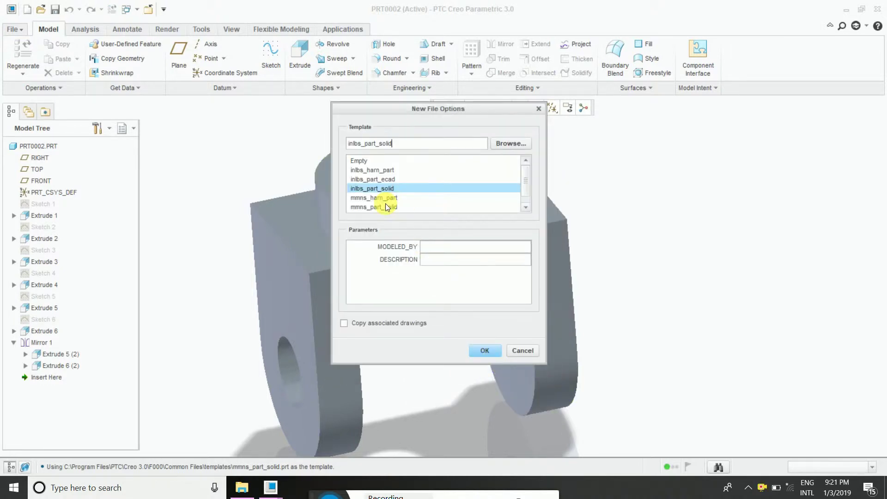
click(392, 207)
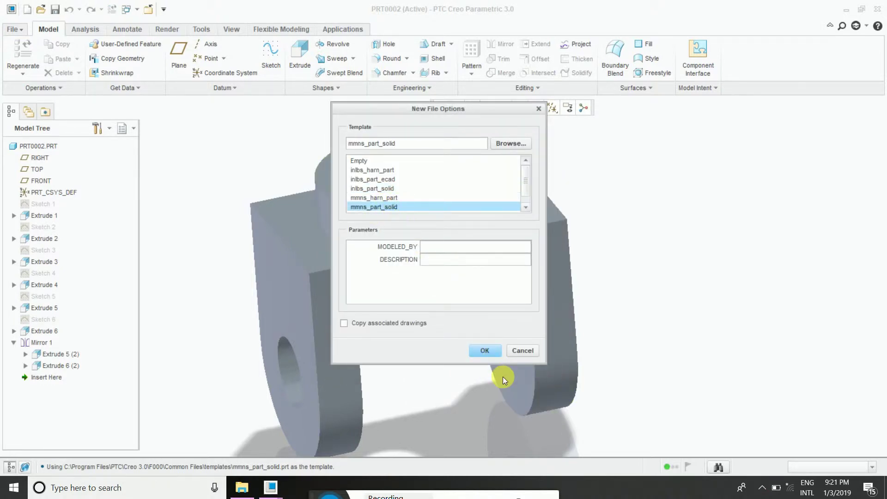
click(482, 350)
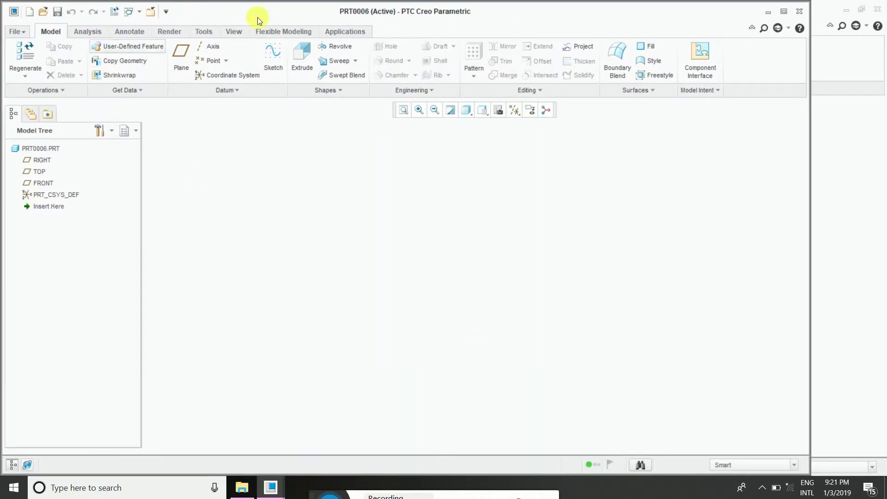
click(784, 11)
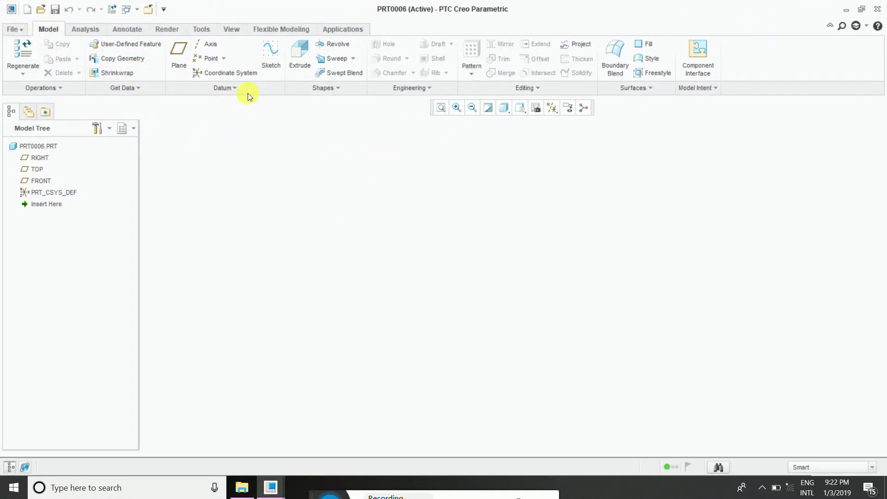
- Start a sketch on the RIGHT plane with the TOP plane as the left orientation reference
click(270, 59)
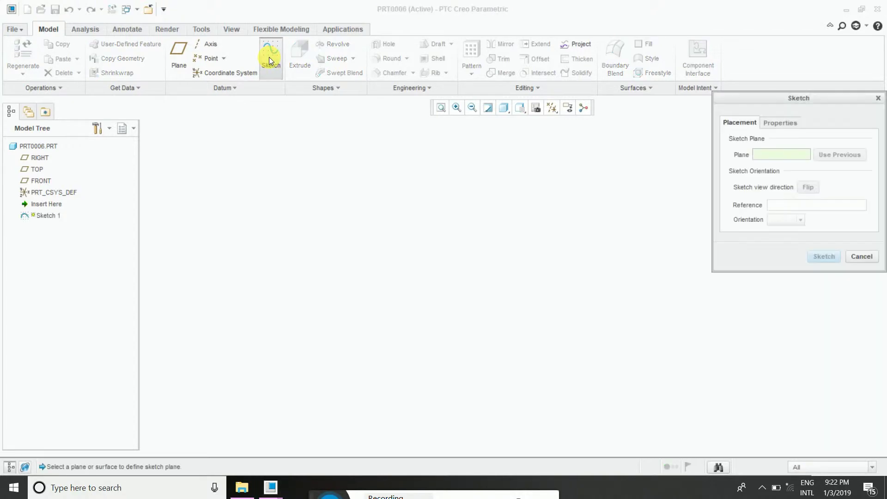
click(37, 159)
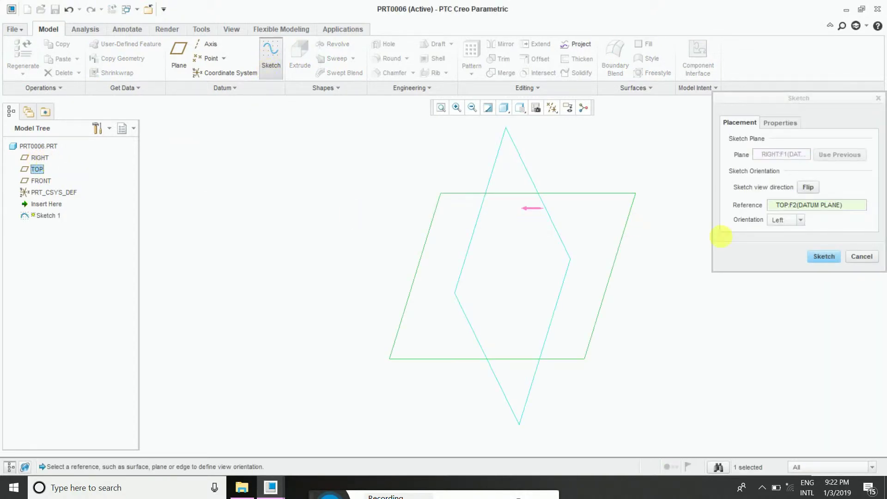
click(824, 257)
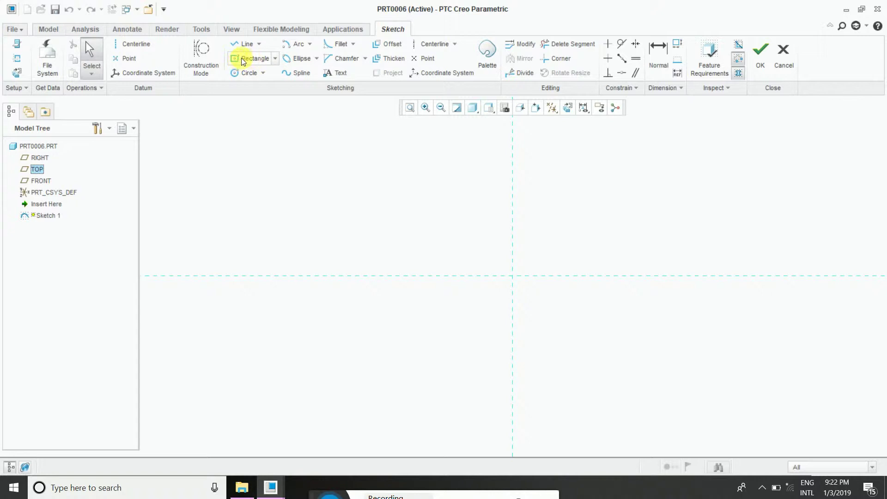
- Sketch a center rectangle about 596 mm wide and 360 mm high, centred on the intersection of the reference lines
click(275, 58)
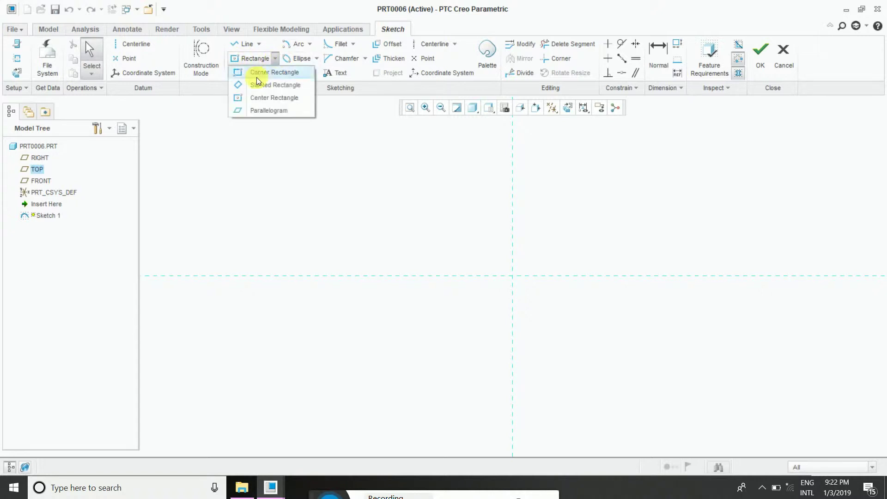
click(239, 98)
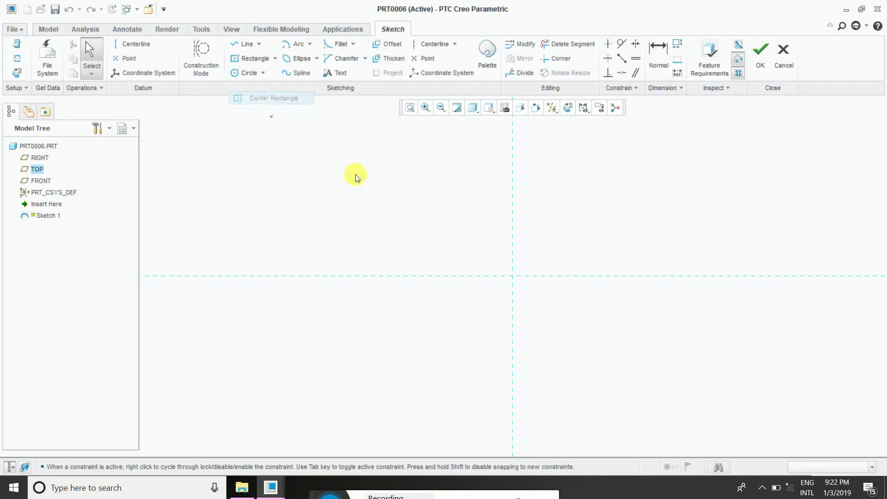
click(512, 276)
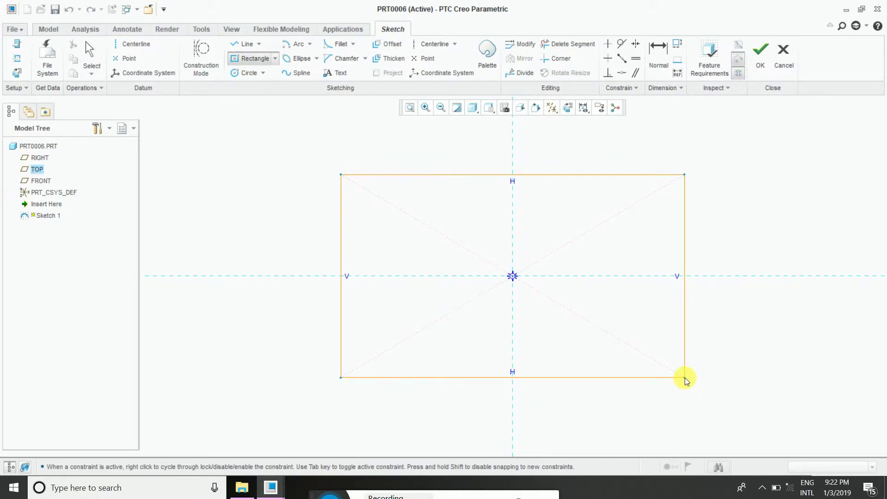
click(682, 378)
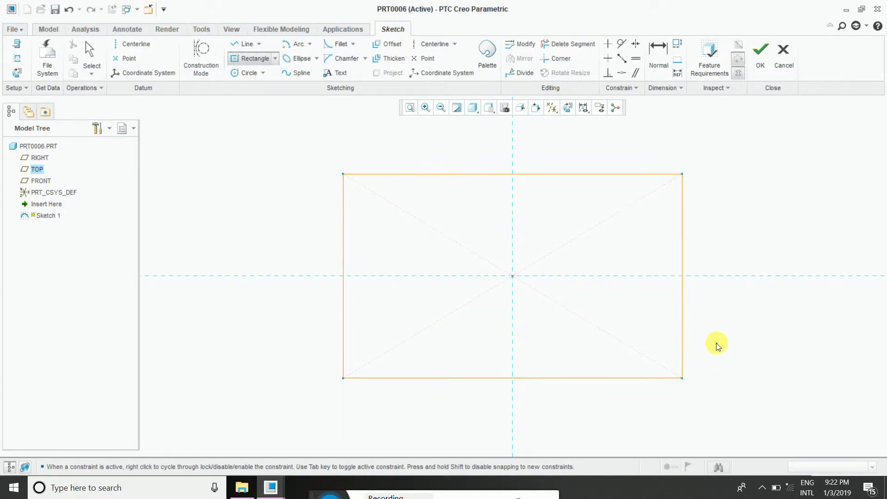
middle_click(716, 344)
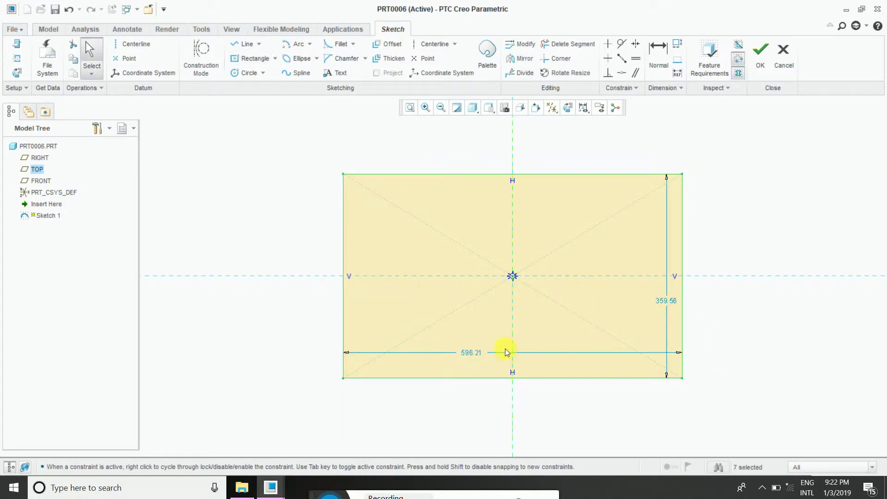
- Move the rectangle's dimensions outside it, set its width to 80 mm and height to 120 mm, and finish the sketch
drag(473, 355, 482, 409)
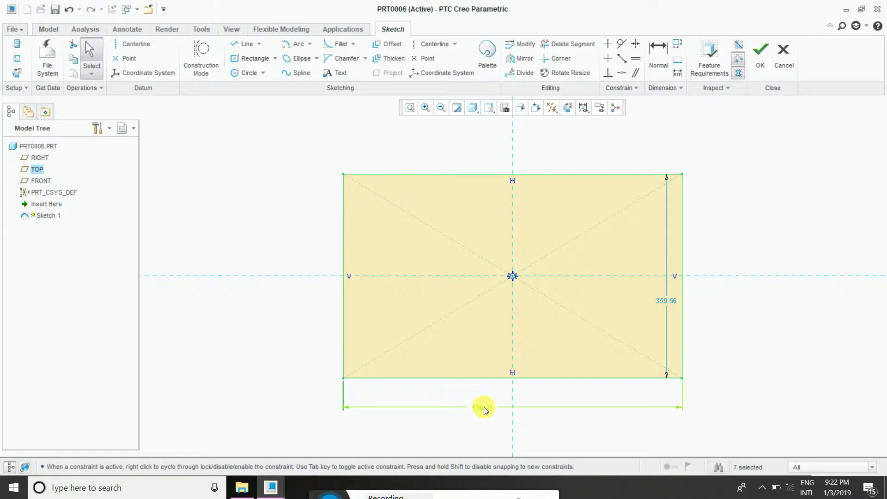
double_click(485, 409)
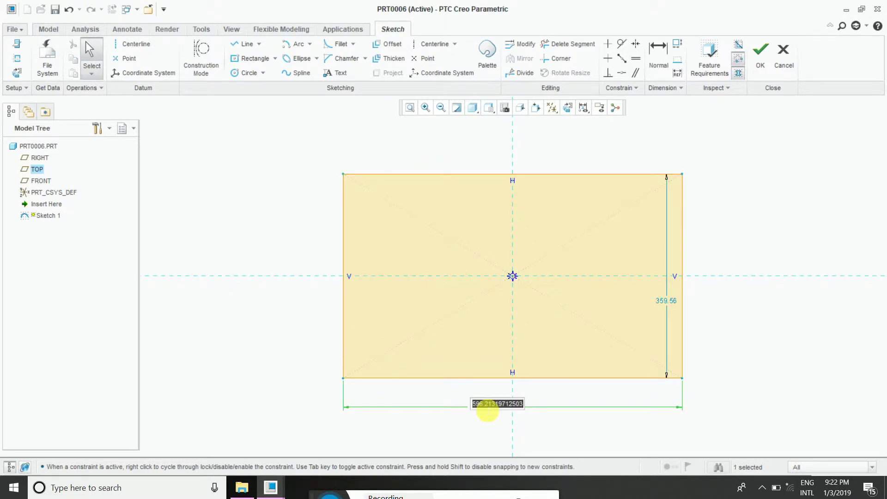
text(80)
key(Return)
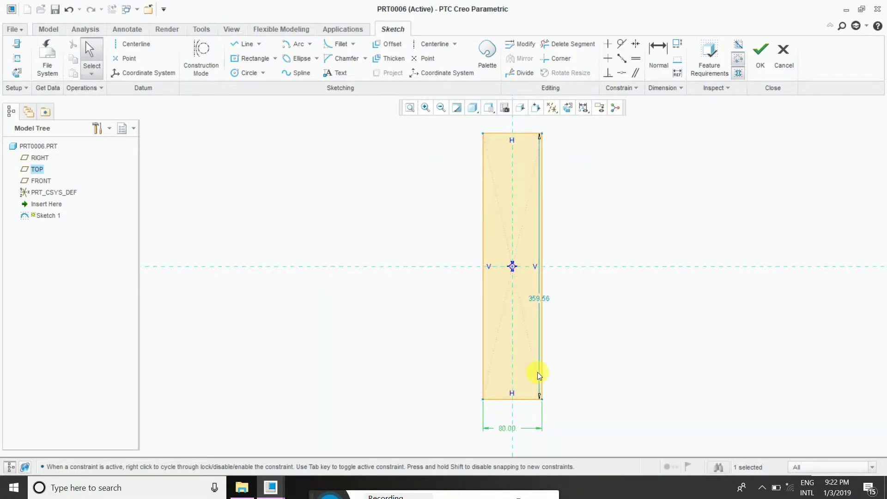
drag(542, 298, 623, 273)
double_click(623, 271)
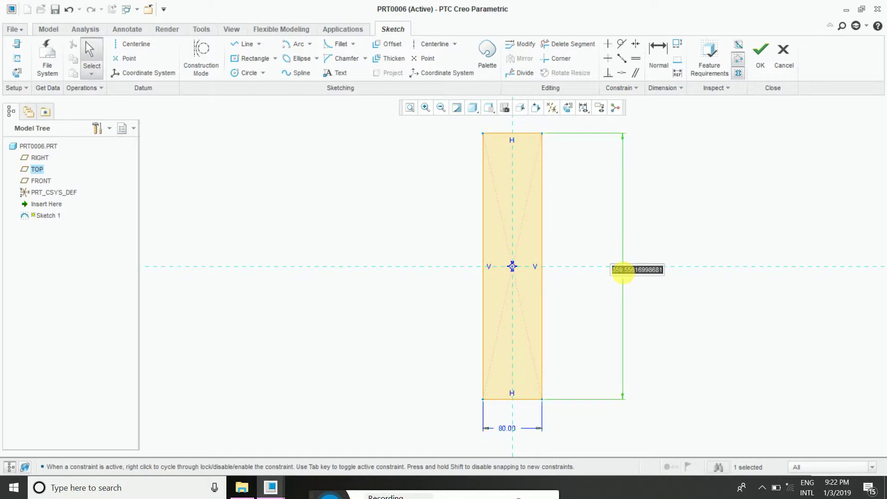
text(120)
key(Return)
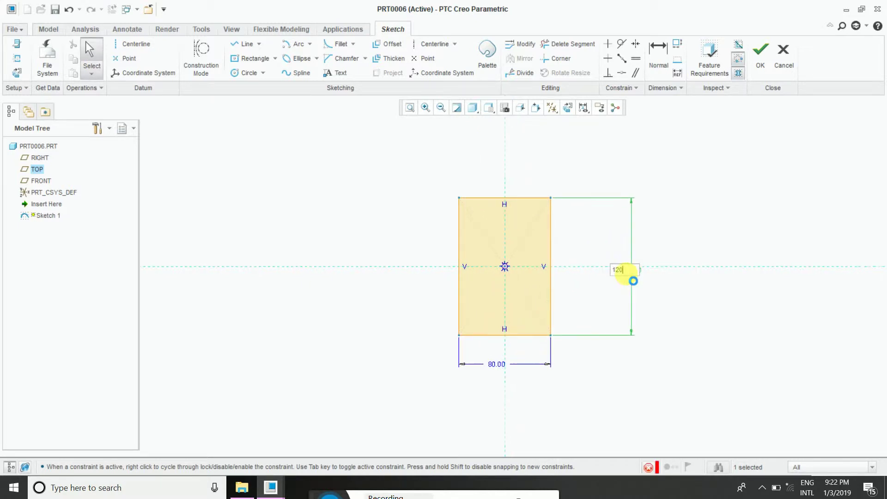
click(760, 51)
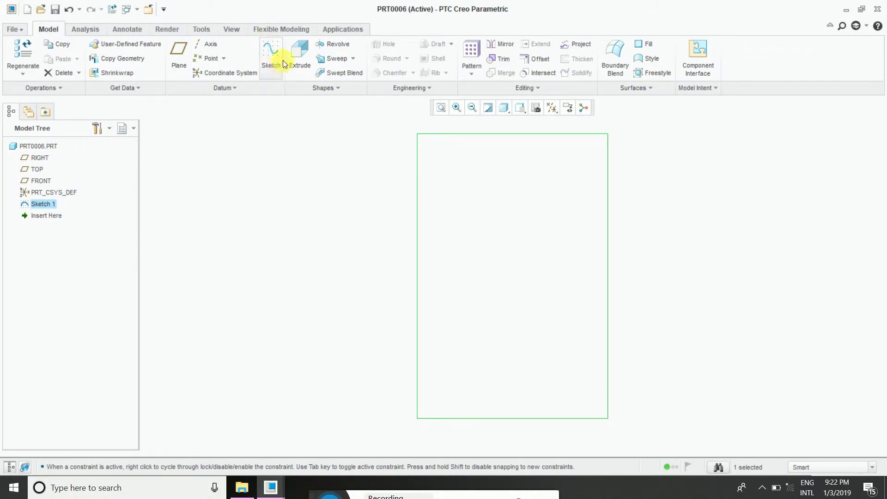
- Extrude the rectangle sketch to a depth of 15 mm as a solid base plate
click(299, 56)
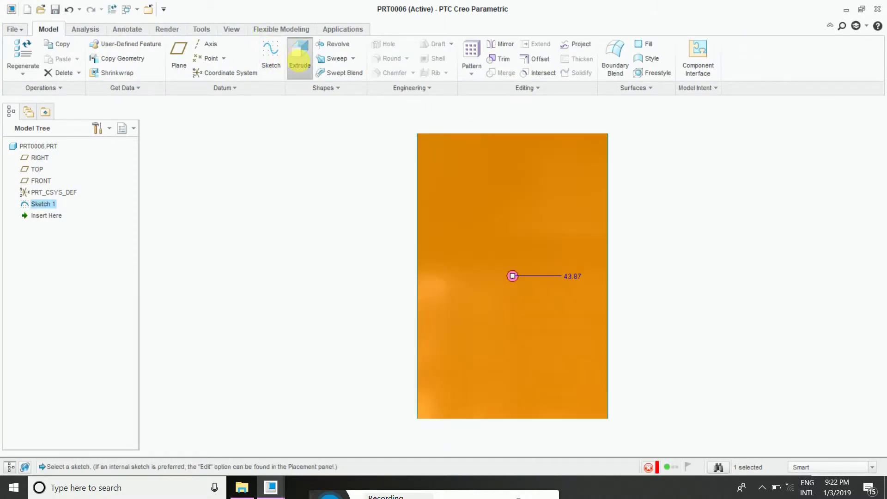
mouse_move(309, 256)
middle_down()
mouse_move(333, 229)
mouse_move(327, 203)
mouse_move(342, 210)
mouse_move(324, 211)
middle_up()
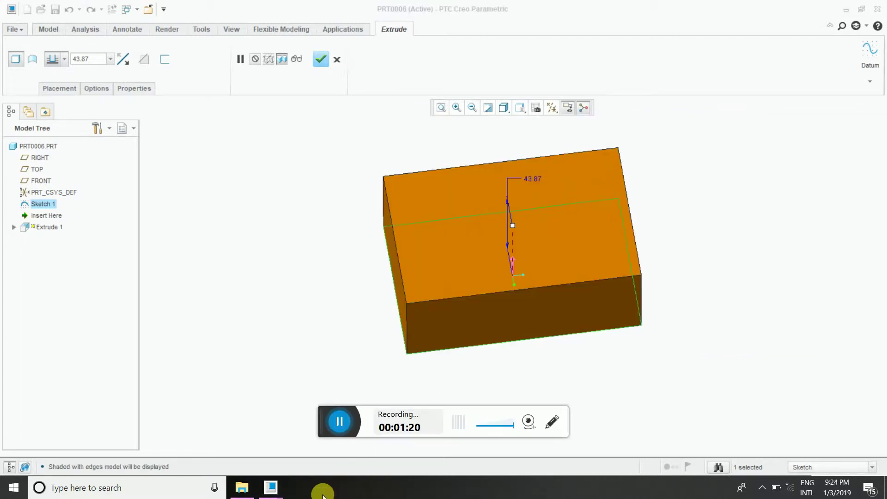
drag(326, 414, 326, 497)
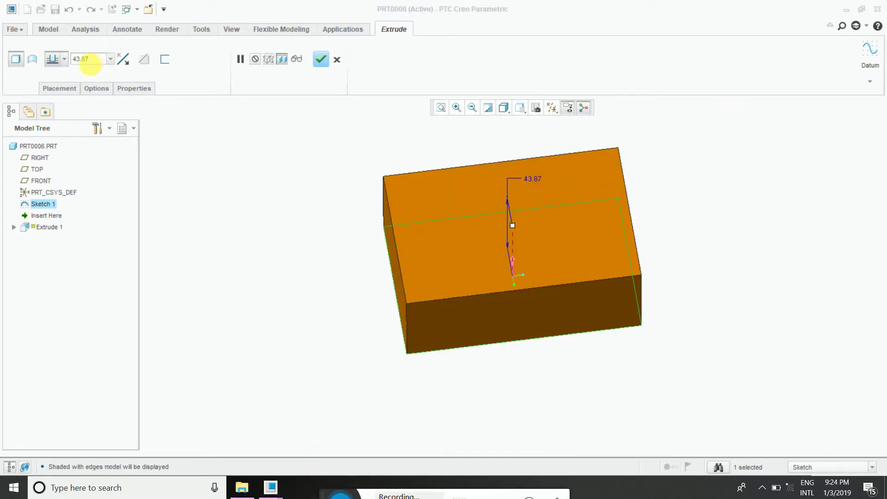
double_click(98, 60)
key(BackSpace)
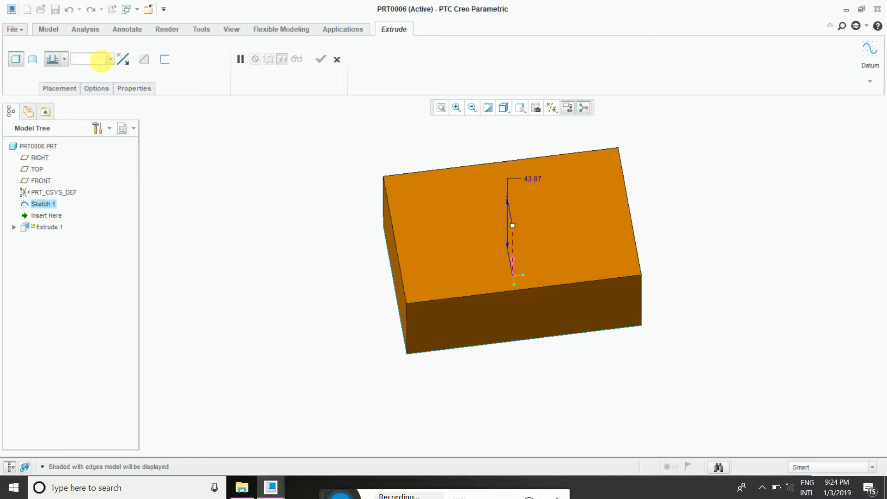
text(15)
key(Return)
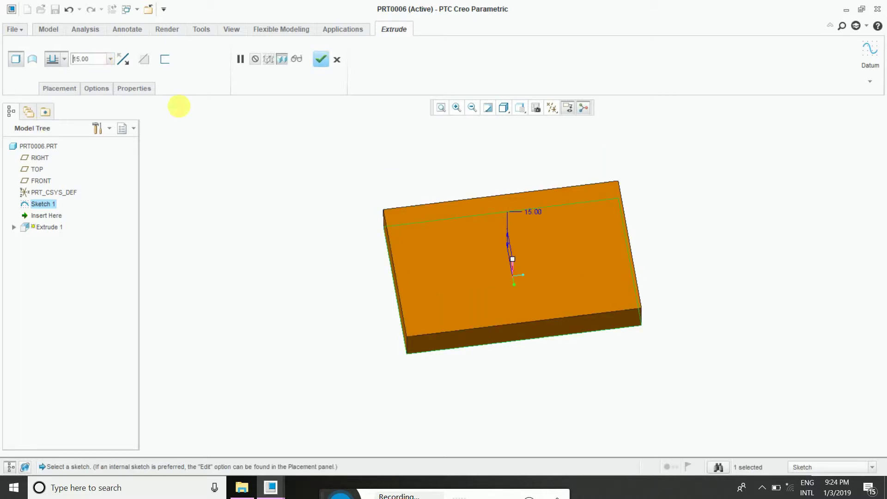
click(321, 60)
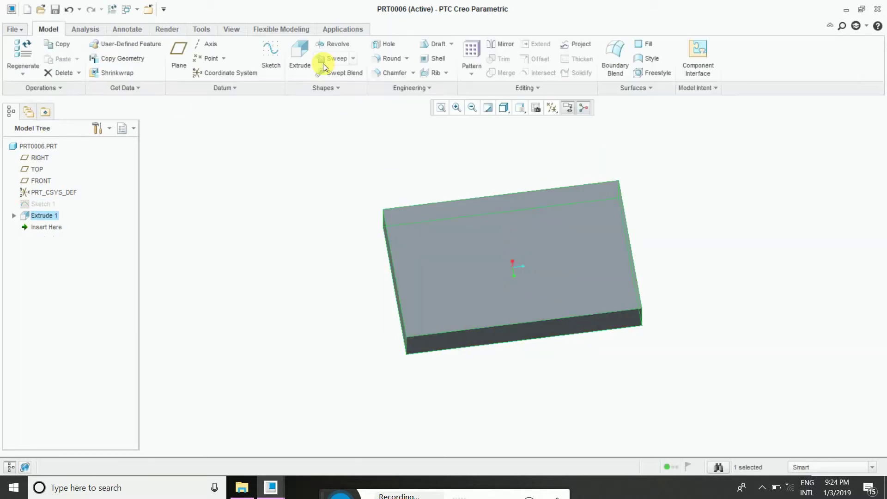
- Start a new sketch on the large flat face of the base plate with the default orientation
middle_drag(634, 258, 644, 296)
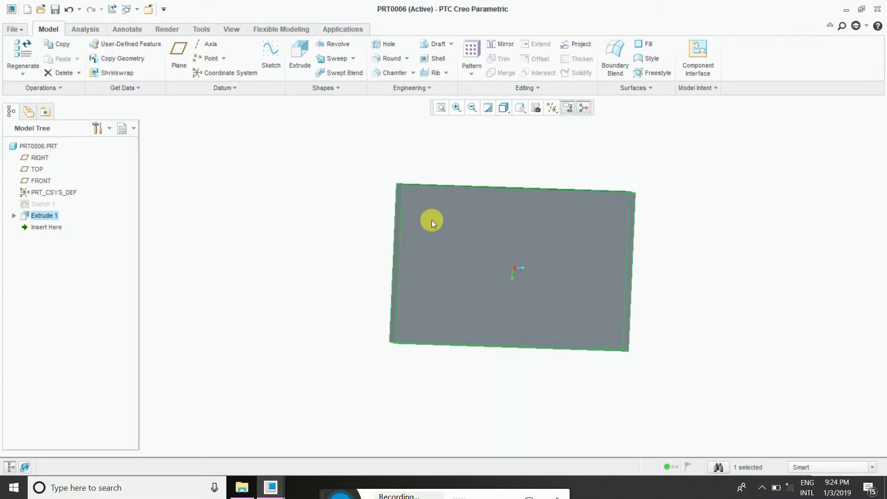
click(272, 59)
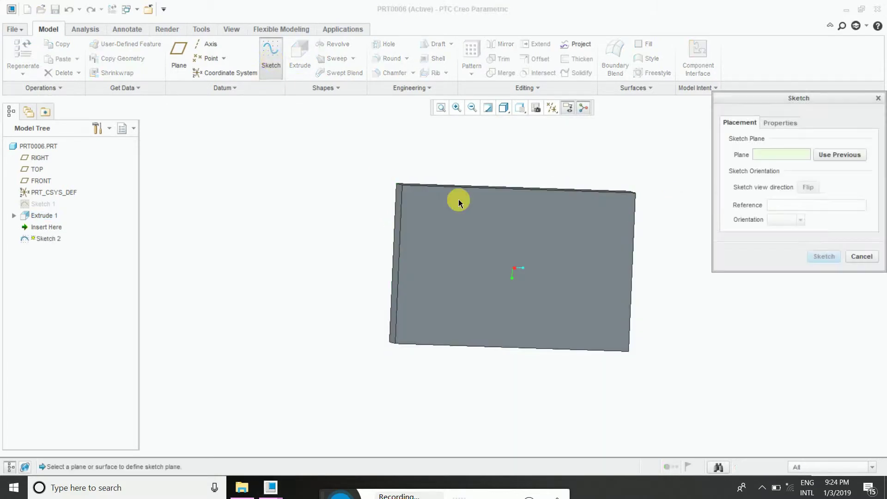
click(496, 232)
click(825, 257)
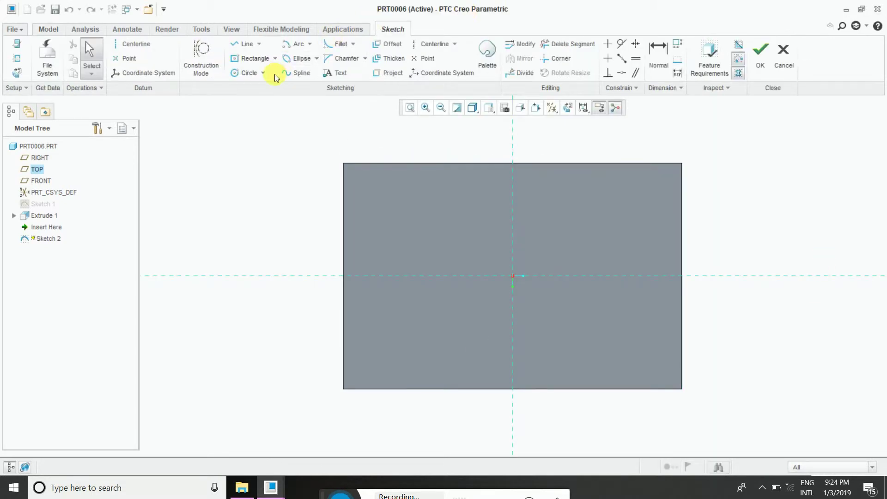
- Sketch a circle centred on the origin at the middle of the plate's face
click(238, 73)
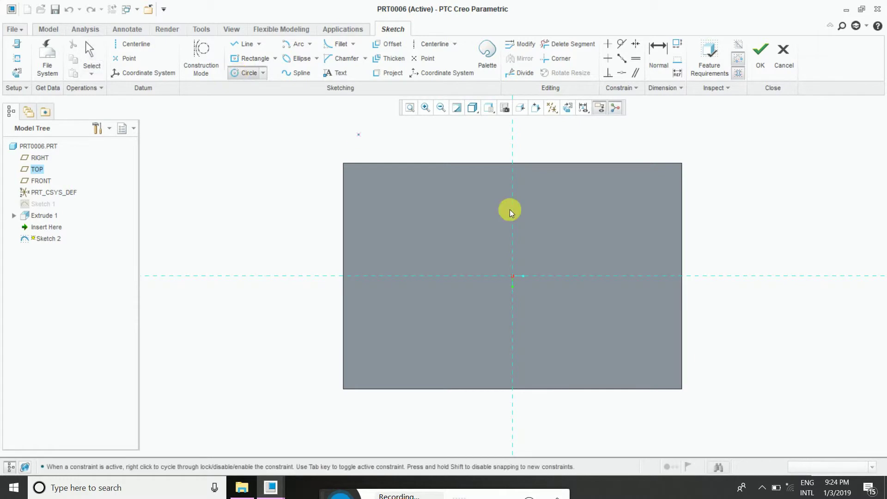
click(512, 276)
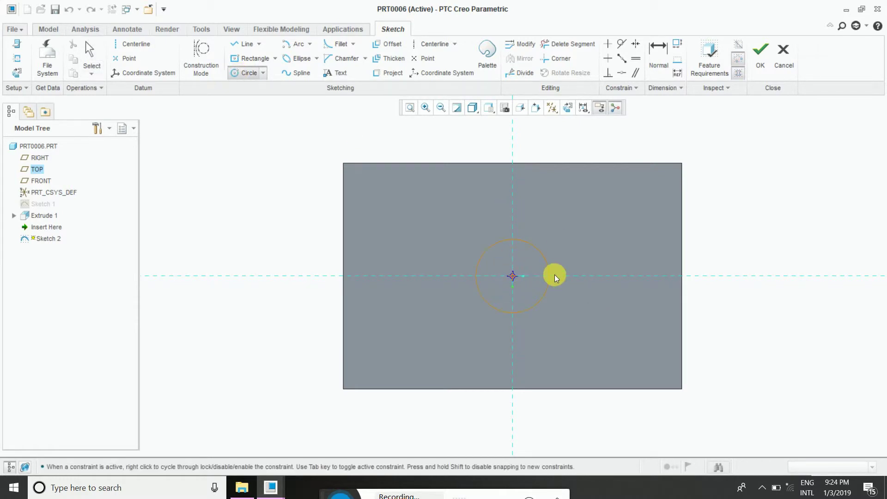
click(567, 249)
middle_click(593, 237)
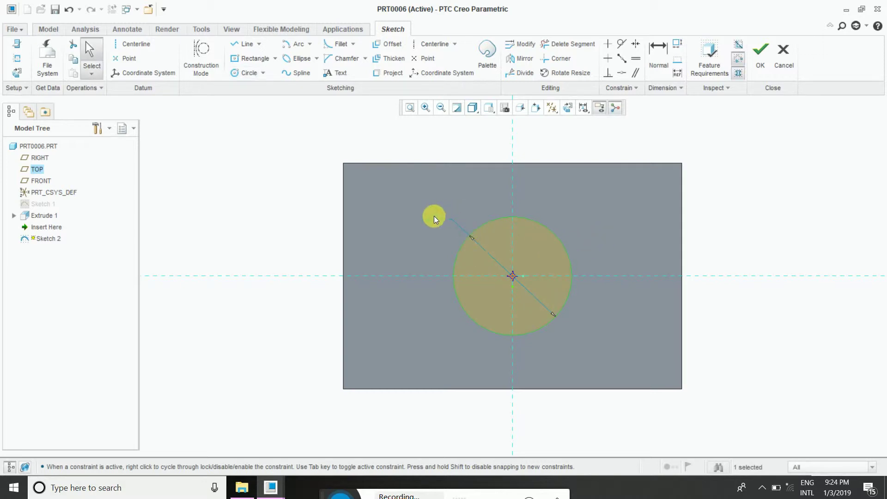
- Set the circle's diameter to 80 mm and finish the sketch
drag(435, 217, 401, 227)
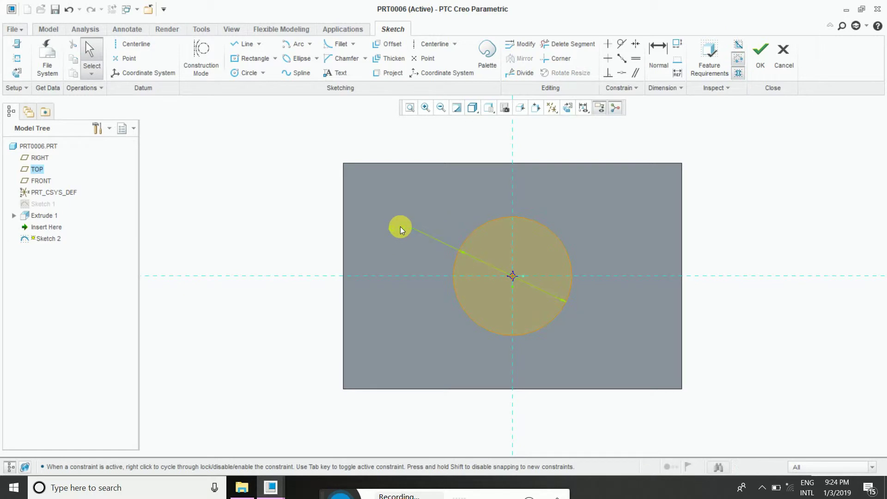
double_click(400, 227)
key(BackSpace)
text(80)
key(Return)
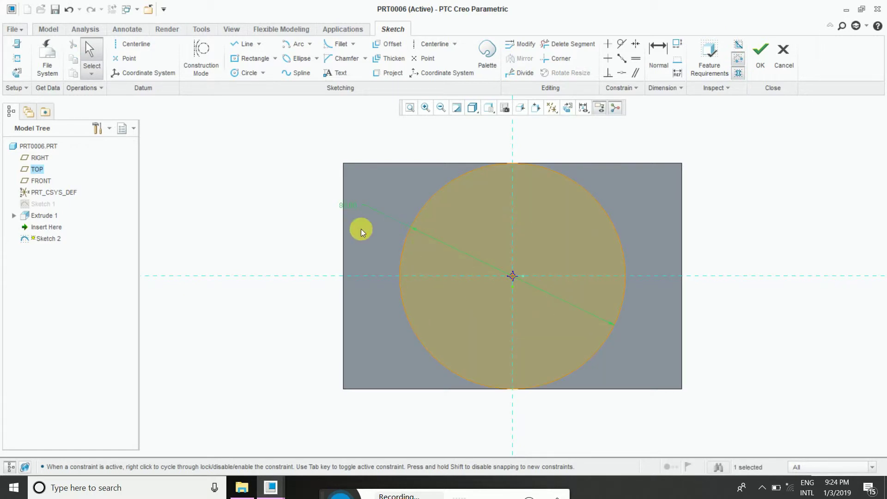
click(760, 52)
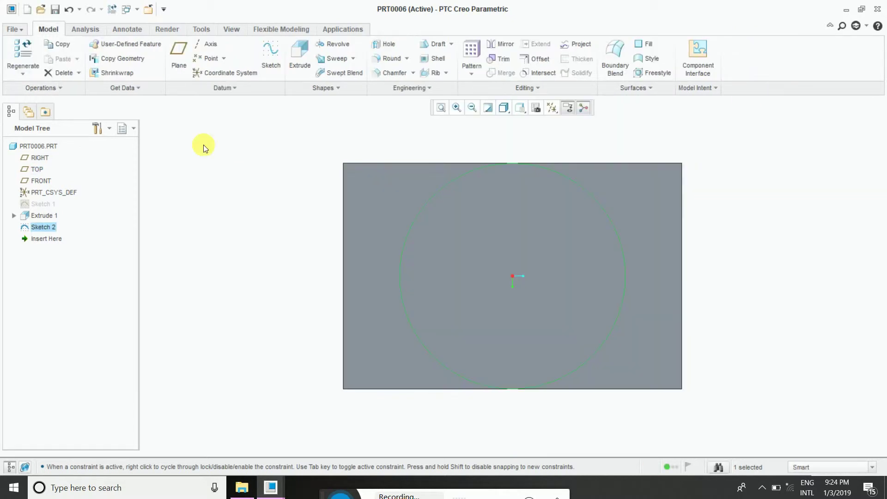
- Extrude the 80 mm circle sketch 20 mm outward from the base plate as a solid cylinder
click(301, 68)
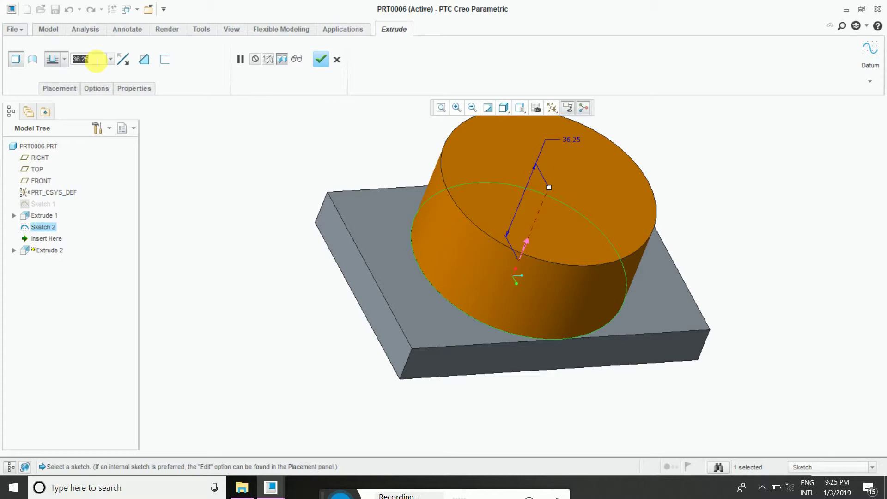
text(20)
key(Return)
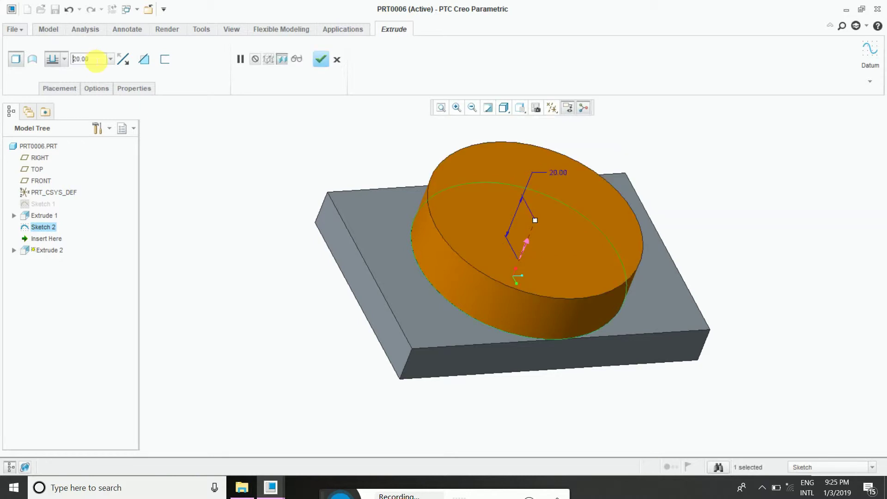
click(321, 59)
- Start a new sketch on the flat end face of the cylinder with the default orientation
mouse_move(271, 251)
middle_down()
mouse_move(330, 257)
mouse_move(291, 269)
mouse_move(297, 230)
mouse_move(259, 239)
mouse_move(268, 238)
middle_up()
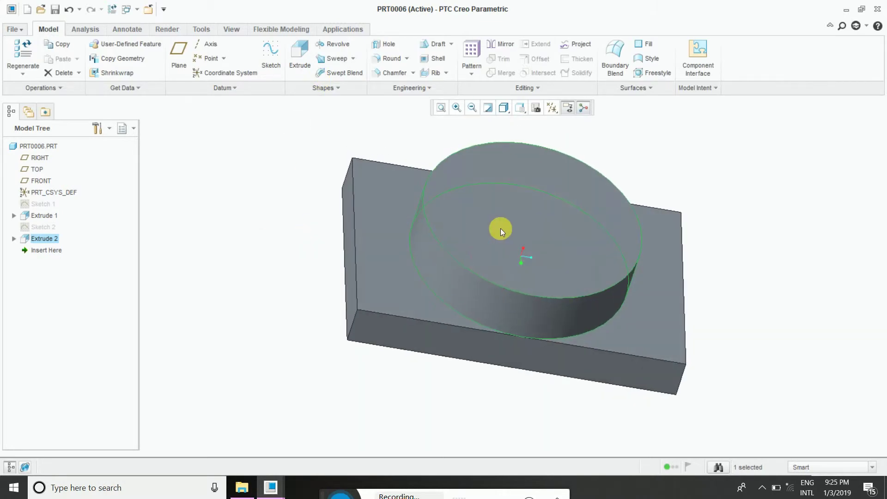
click(273, 60)
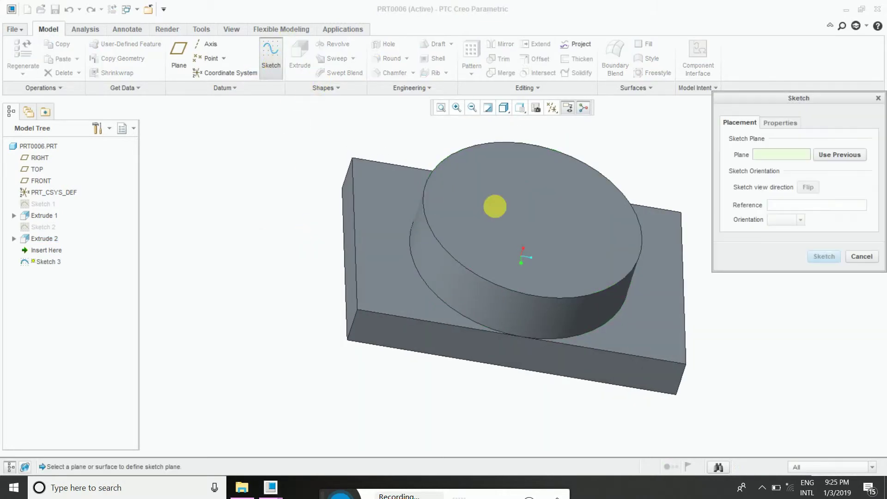
click(520, 224)
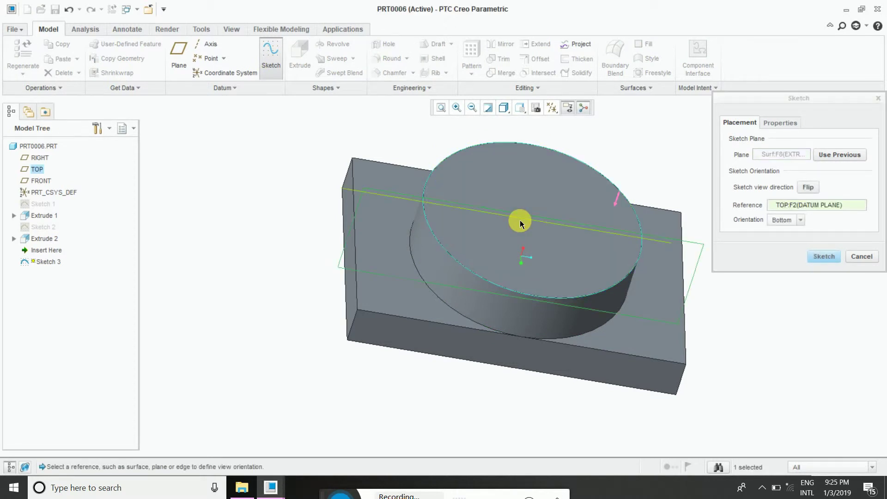
click(823, 256)
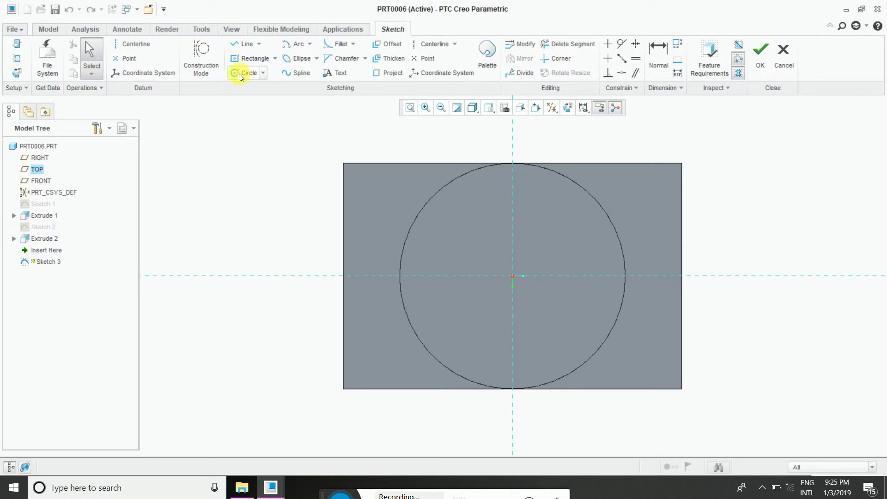
- Sketch a circle about 54 mm in diameter centred on the origin of the cylinder's end face
click(236, 74)
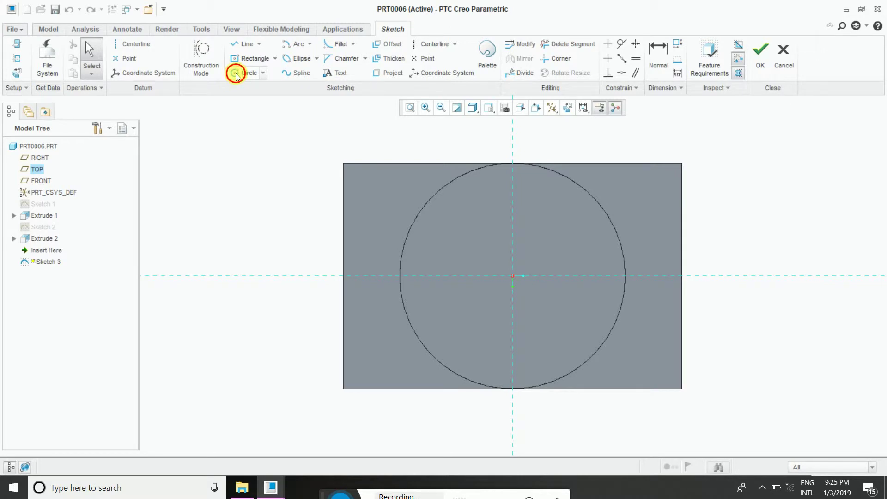
click(514, 276)
click(571, 226)
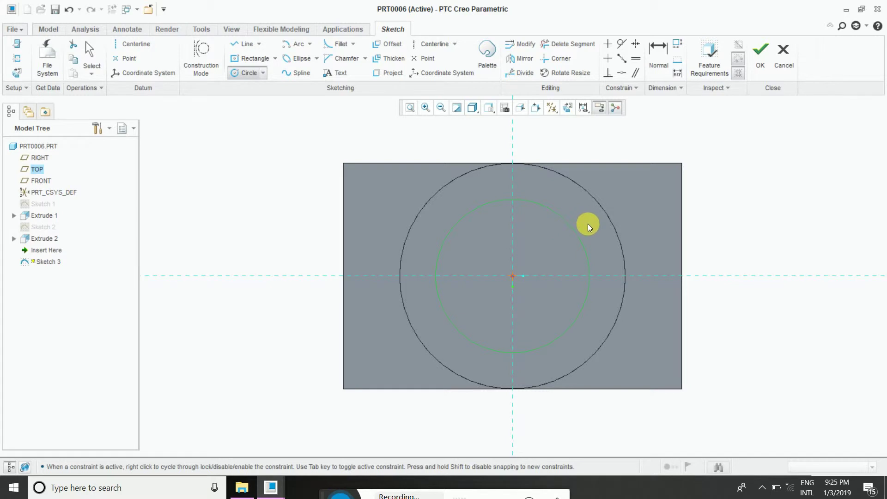
middle_click(587, 224)
- Set the inner circle's diameter to 60 mm and finish the sketch
double_click(421, 203)
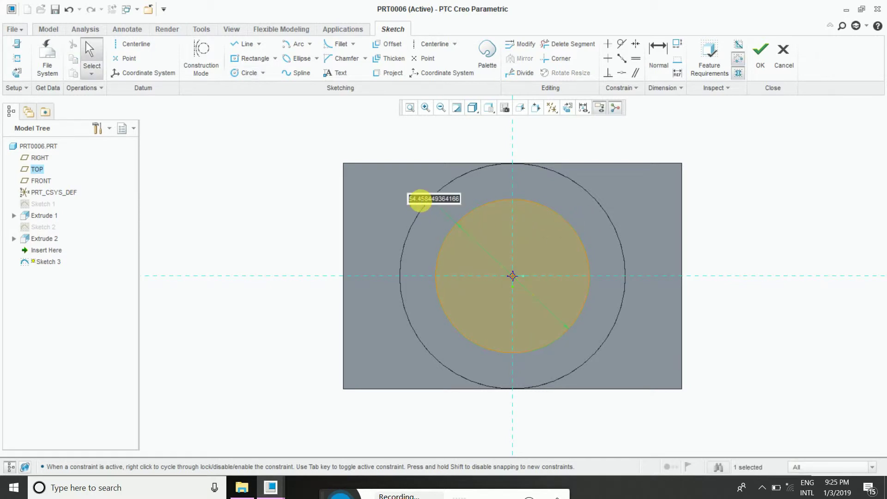
key(BackSpace)
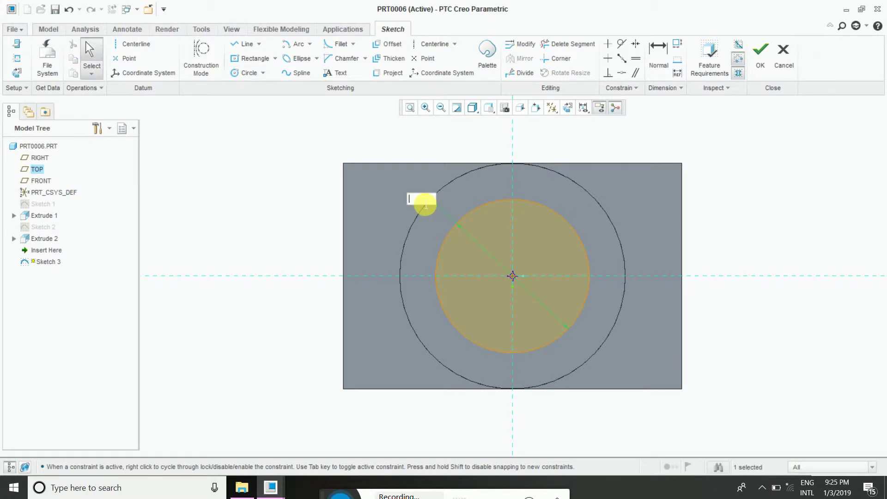
text(60)
key(Return)
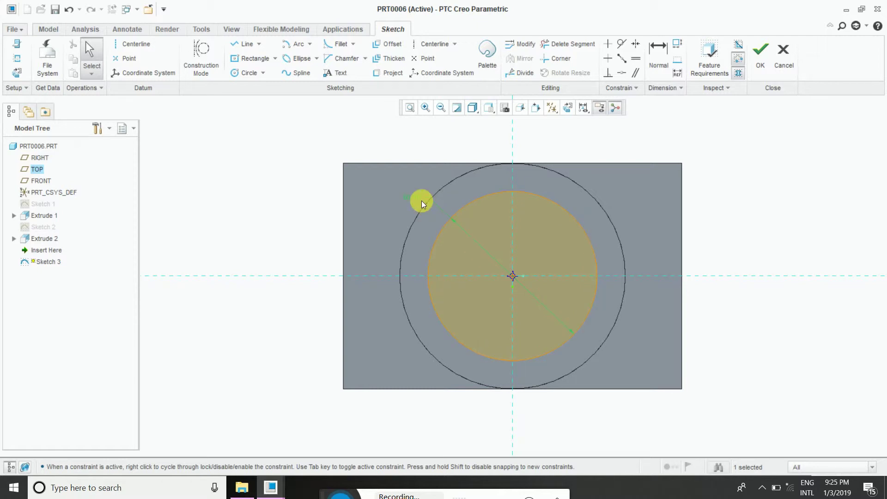
click(760, 51)
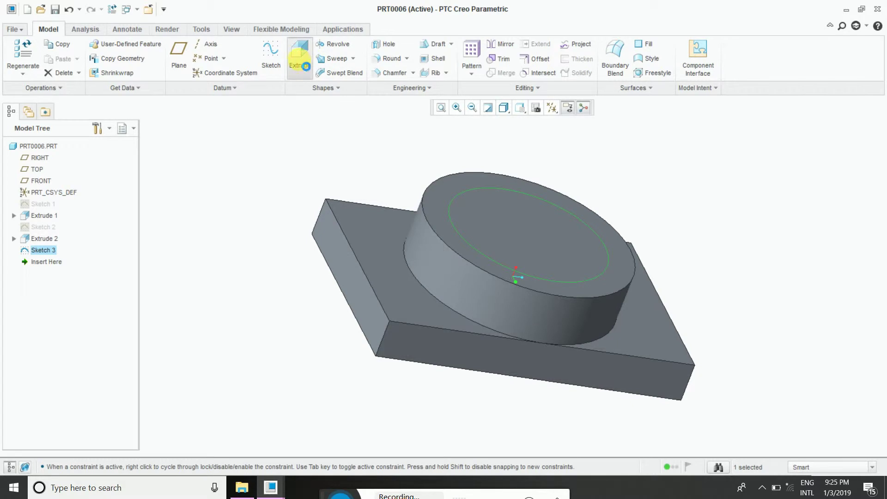
- Extrude the 60 mm circle as a material-removing cut 15 mm deep into the cylinder
click(298, 59)
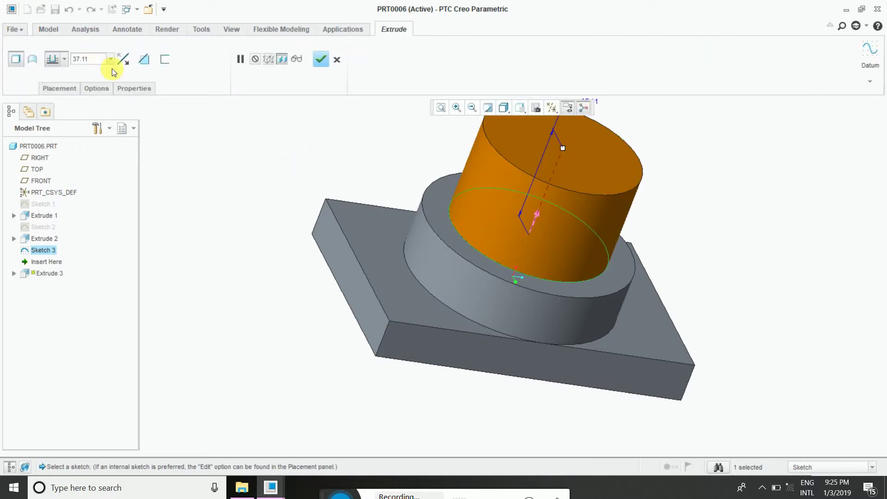
click(536, 213)
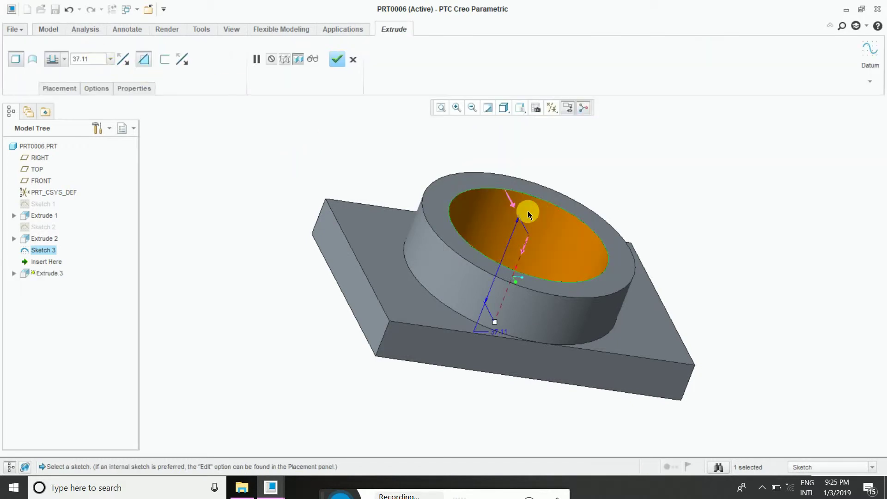
double_click(99, 59)
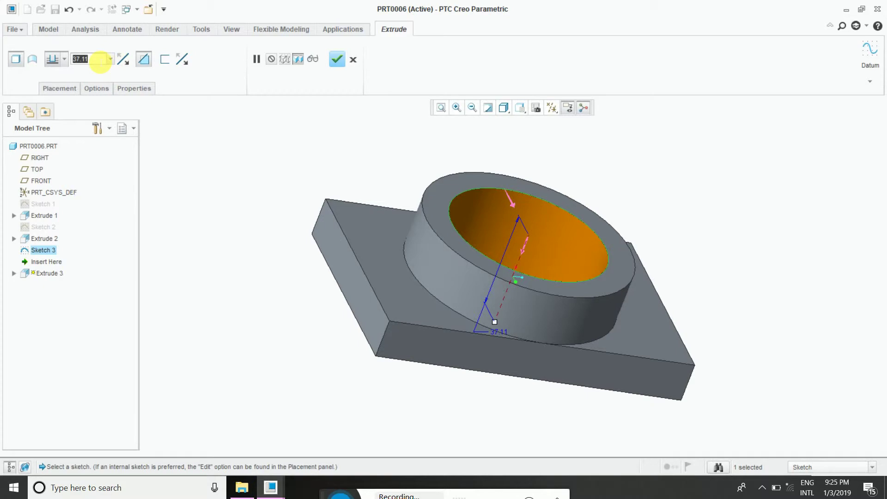
text(15)
key(Return)
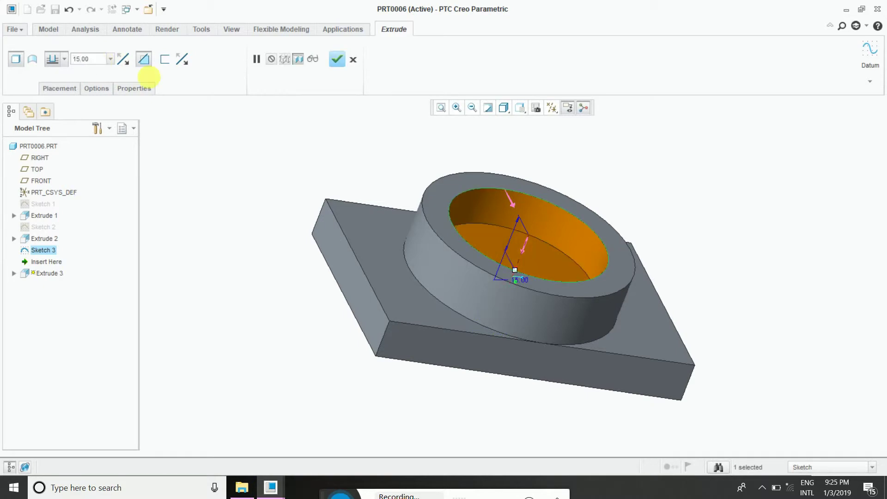
click(337, 58)
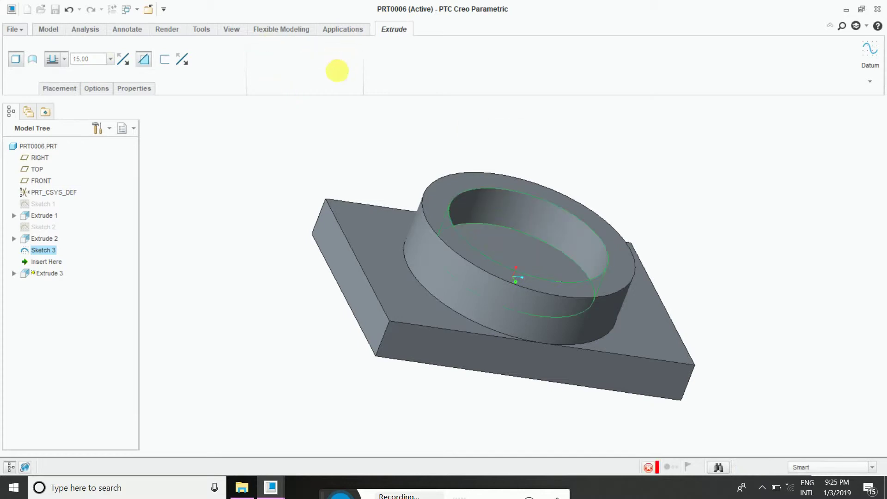
- Start a new sketch on the narrow 80 x 15 mm end face of the base plate with the default orientation
middle_drag(660, 232, 643, 215)
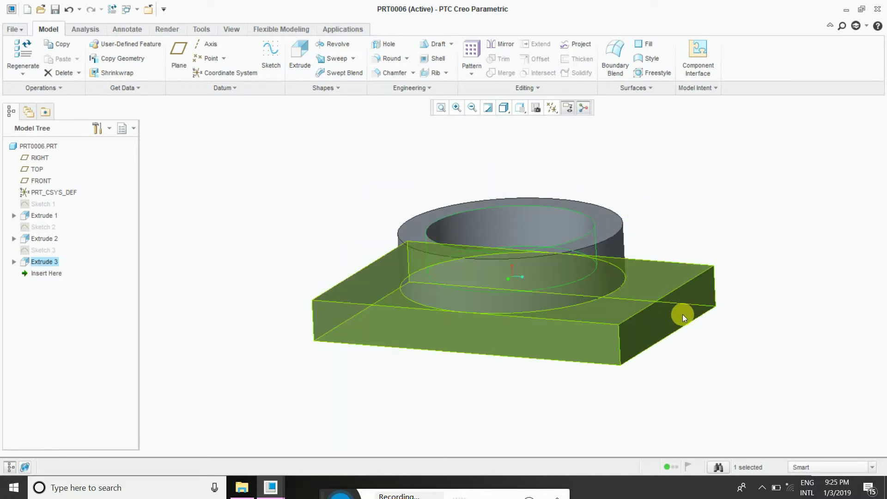
click(269, 58)
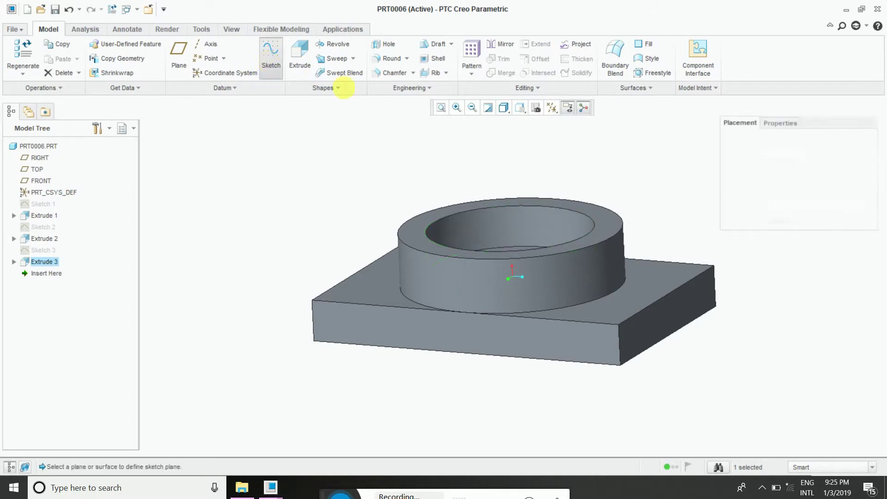
click(639, 333)
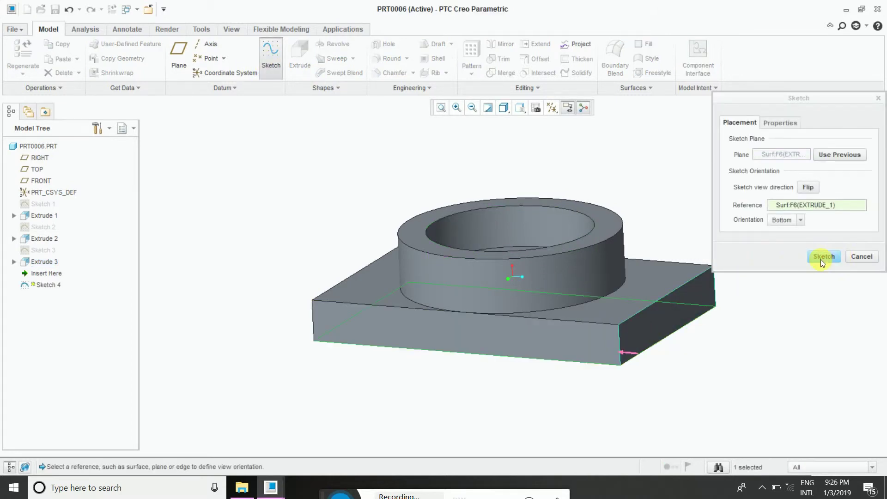
click(822, 257)
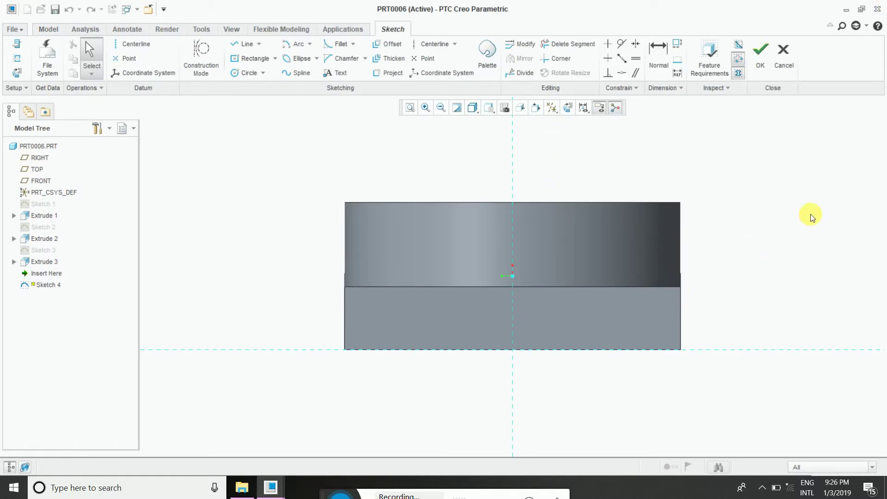
- Add both vertical side edges of the plate's end face as sketch references
click(17, 60)
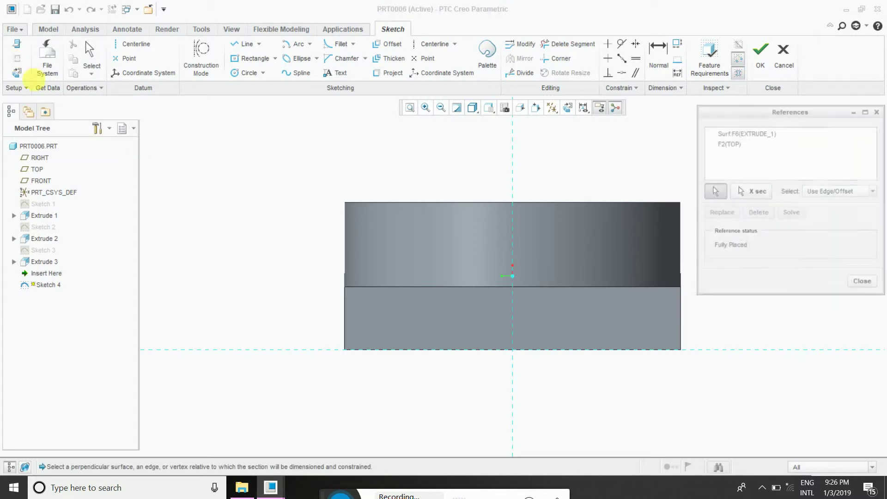
click(344, 317)
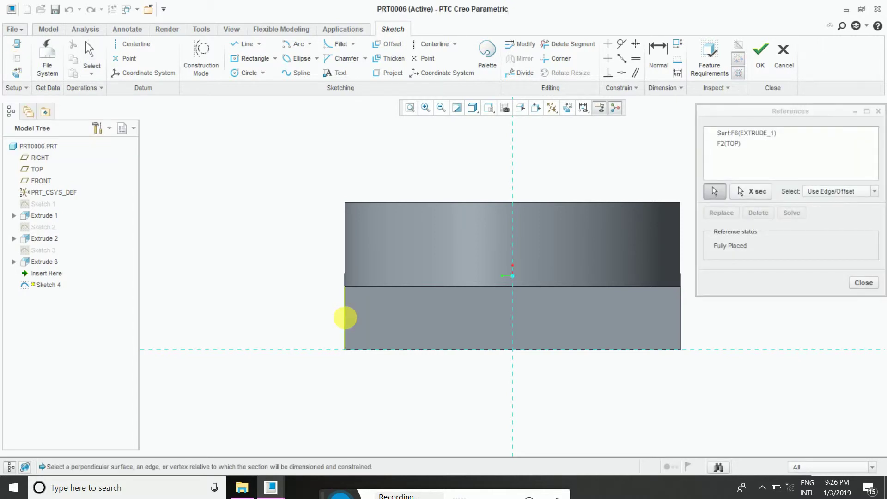
click(681, 338)
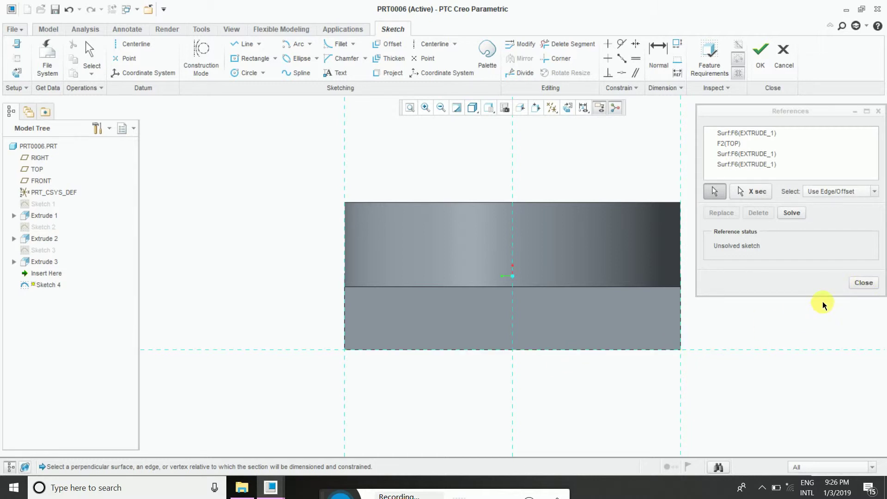
click(864, 282)
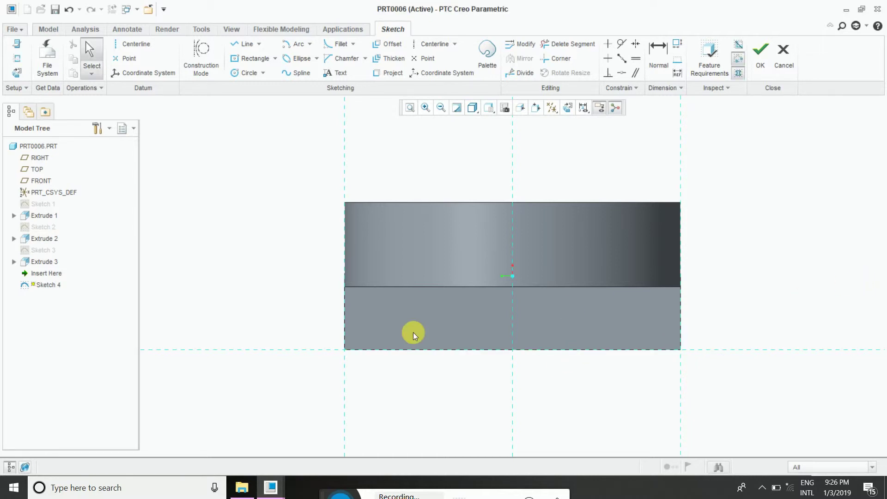
click(17, 58)
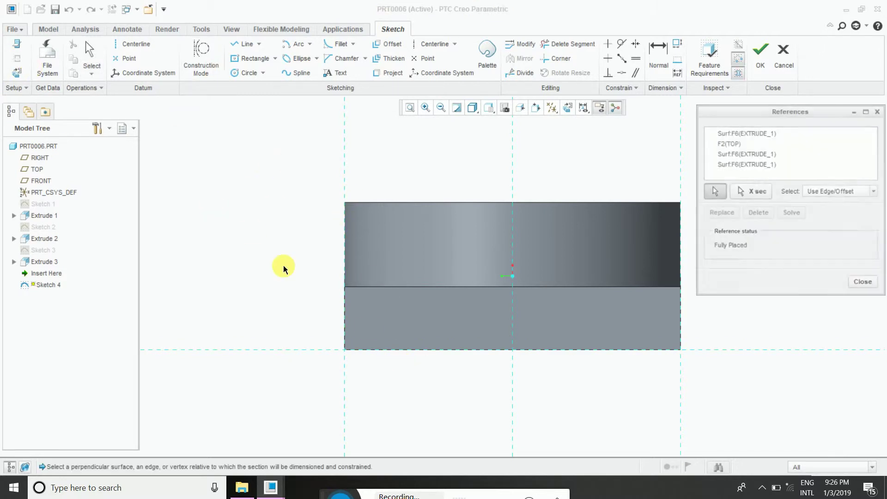
click(360, 351)
click(864, 282)
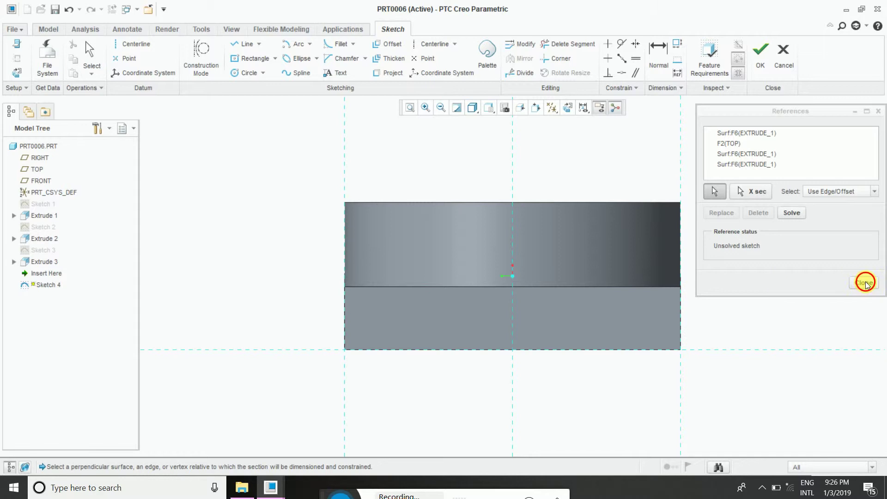
- Sketch a corner rectangle about 18 mm high directly below the plate, spanning its full width between the side references
click(274, 59)
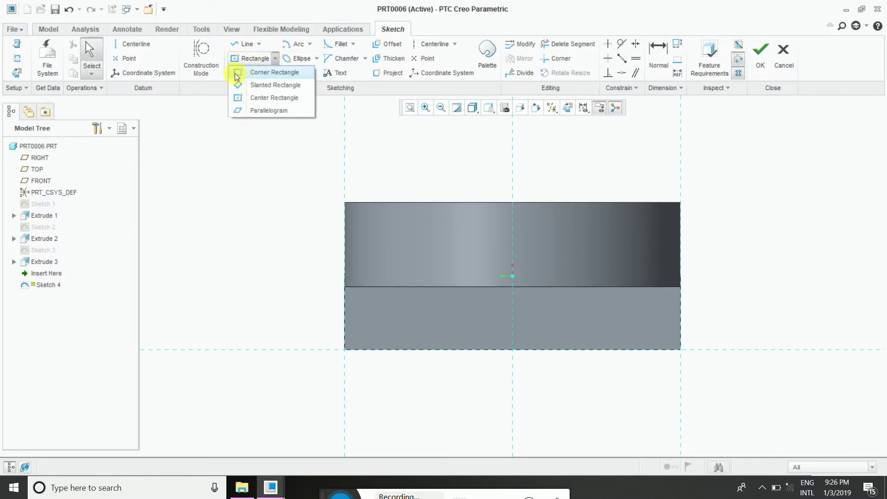
click(235, 73)
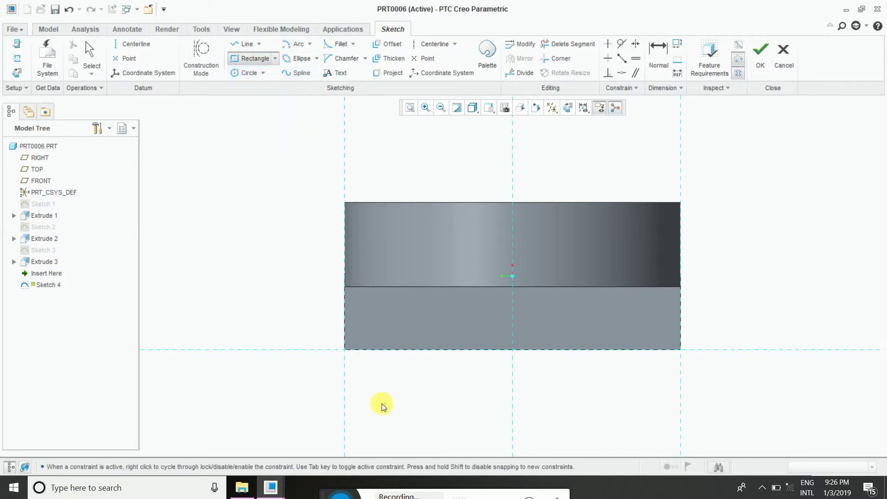
click(344, 350)
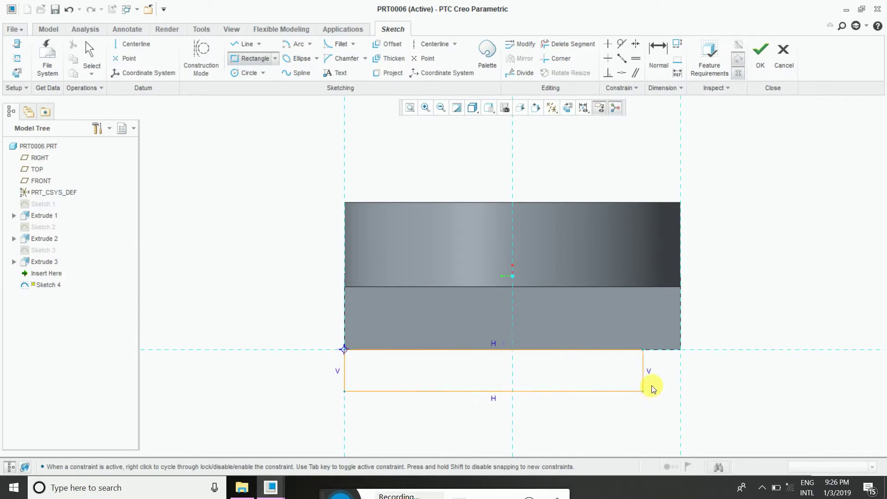
click(681, 426)
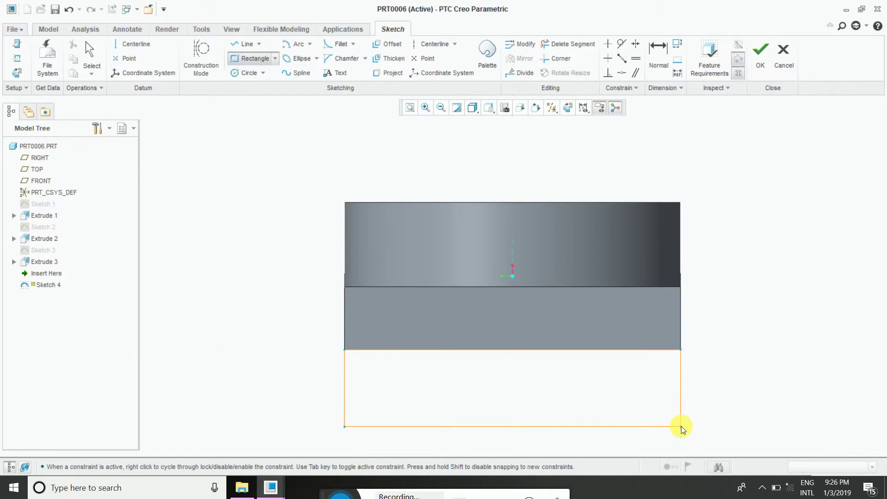
middle_click(716, 400)
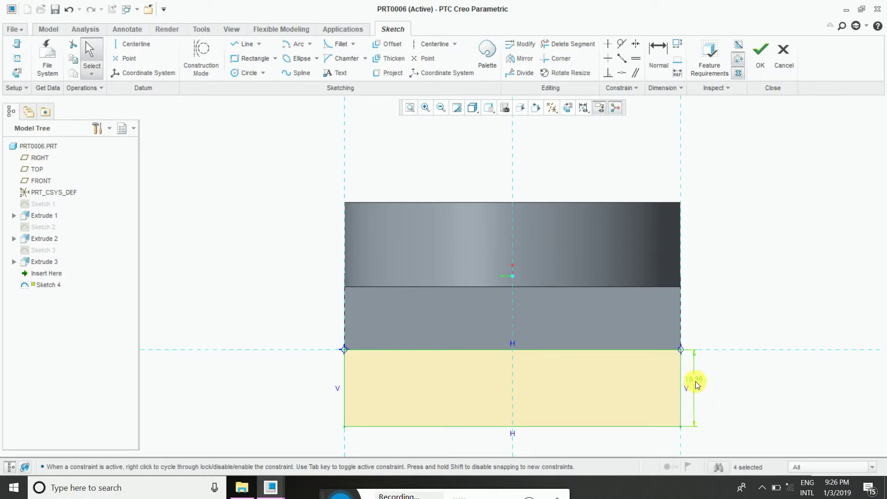
- Set the height of the rectangle below the plate to 50 mm
double_click(697, 383)
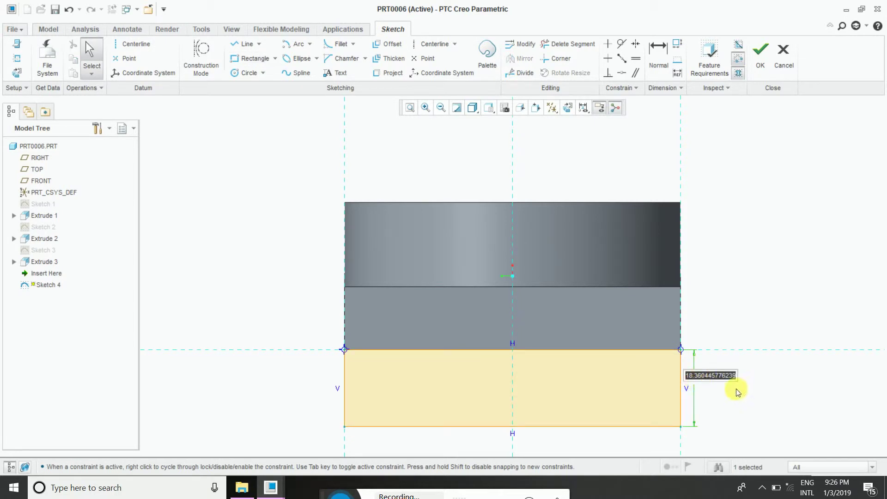
text(50)
key(Return)
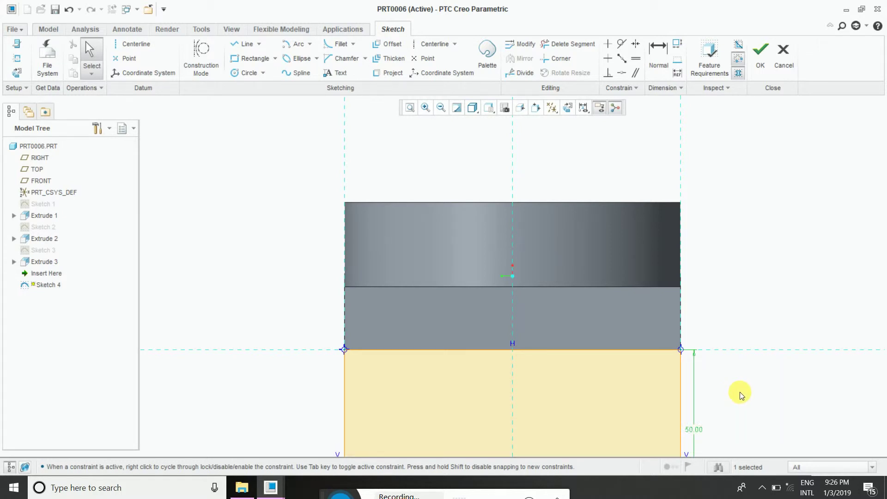
middle_drag(740, 392, 743, 245)
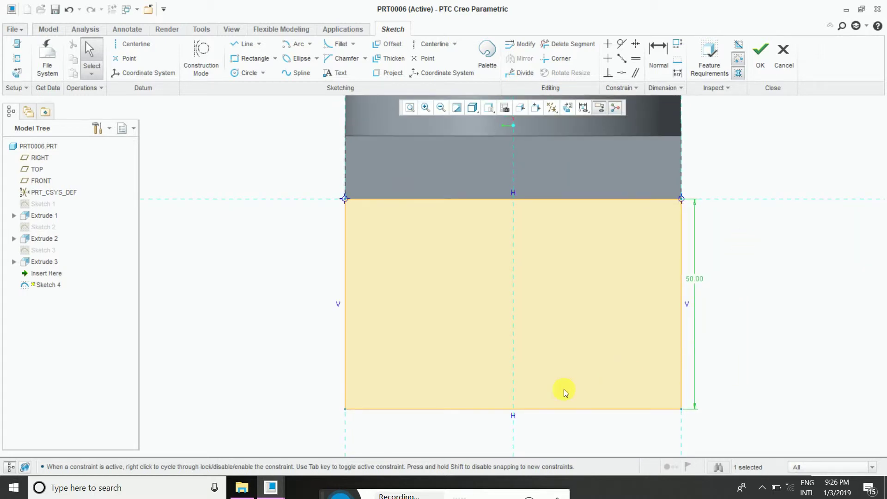
click(566, 410)
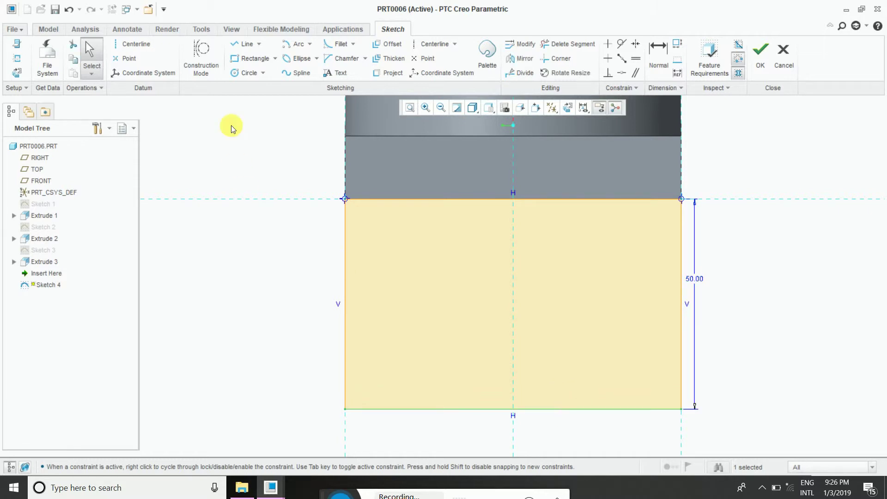
click(202, 59)
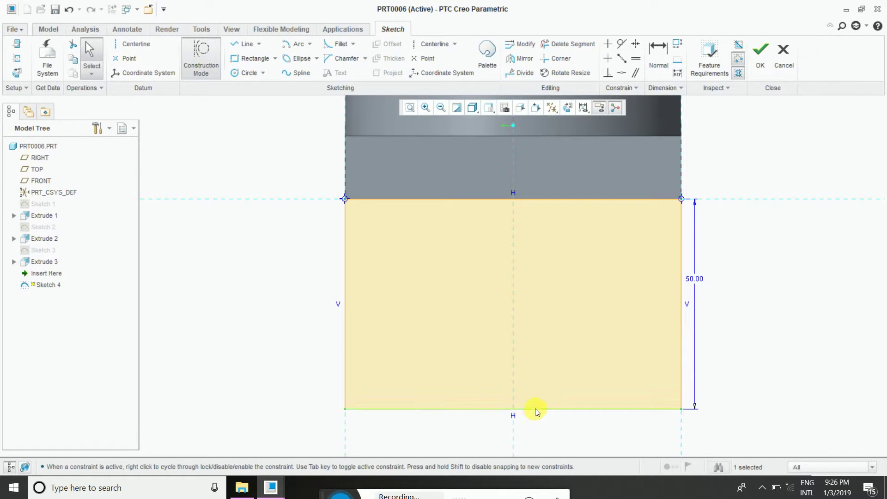
click(199, 59)
key(ctrl+z)
middle_drag(570, 439, 527, 402)
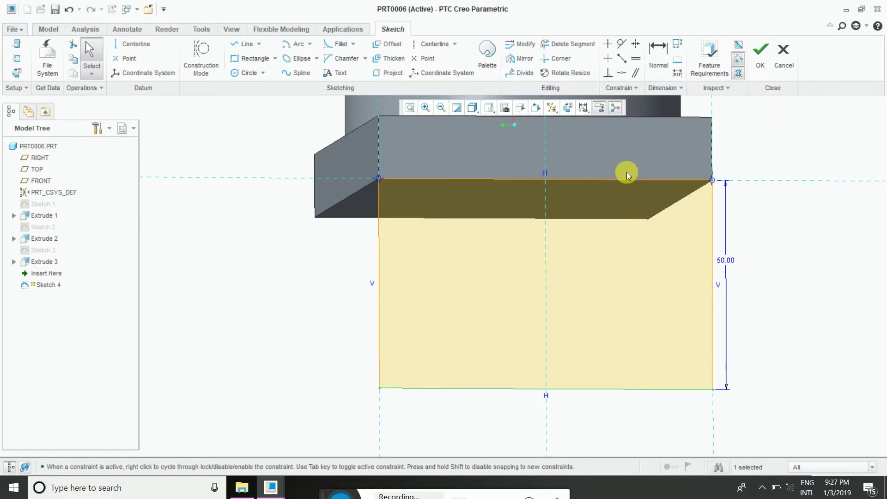
click(569, 108)
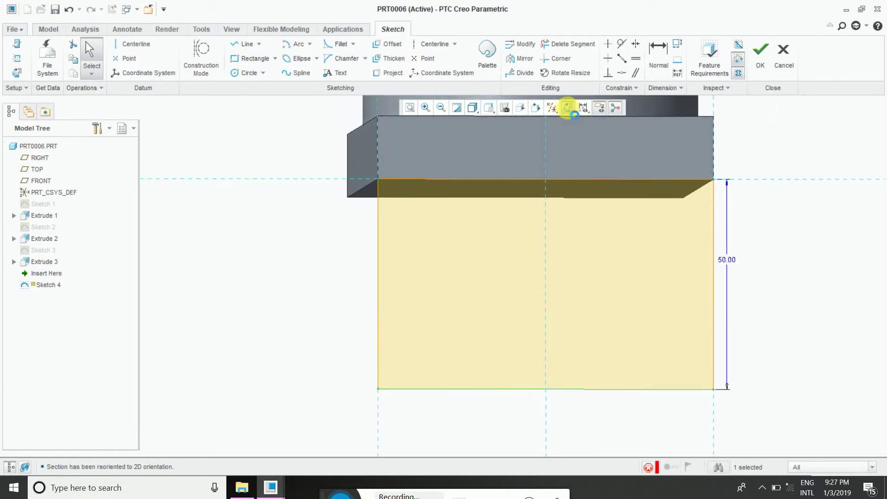
- Sketch a center-and-ends arc centred on the midpoint of the rectangle's lower edge, bulging downward between its two lower corners
click(311, 44)
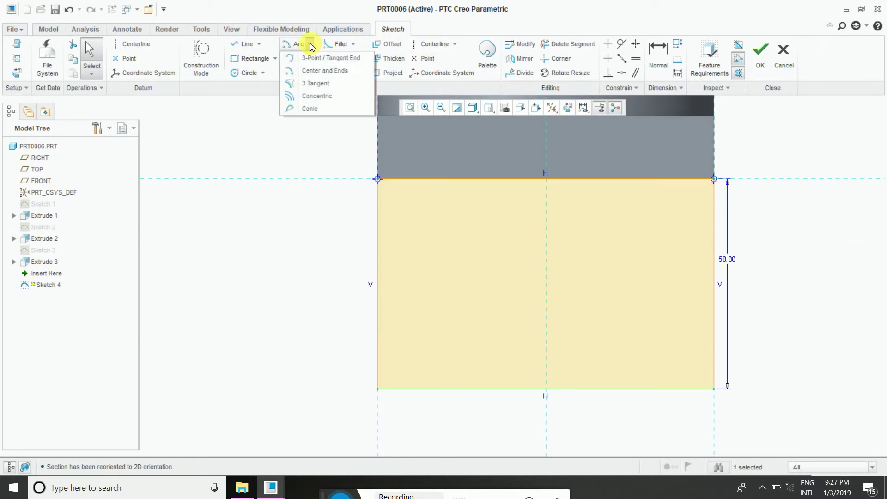
click(290, 72)
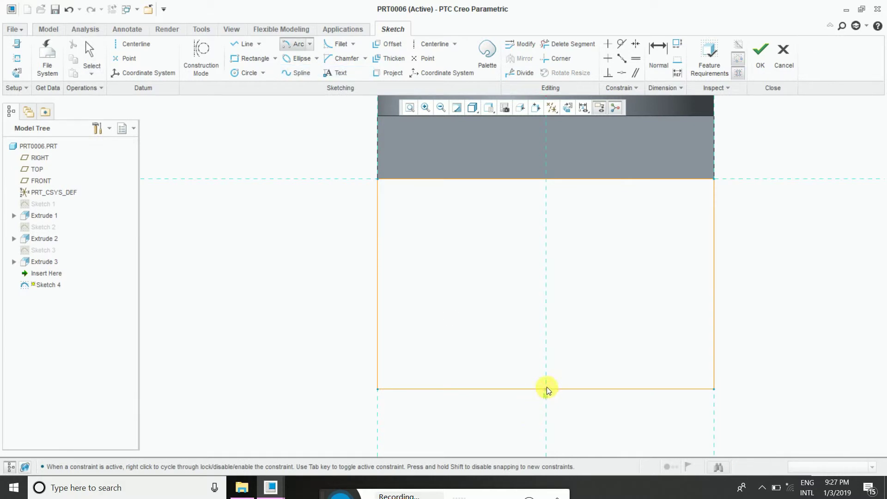
click(546, 390)
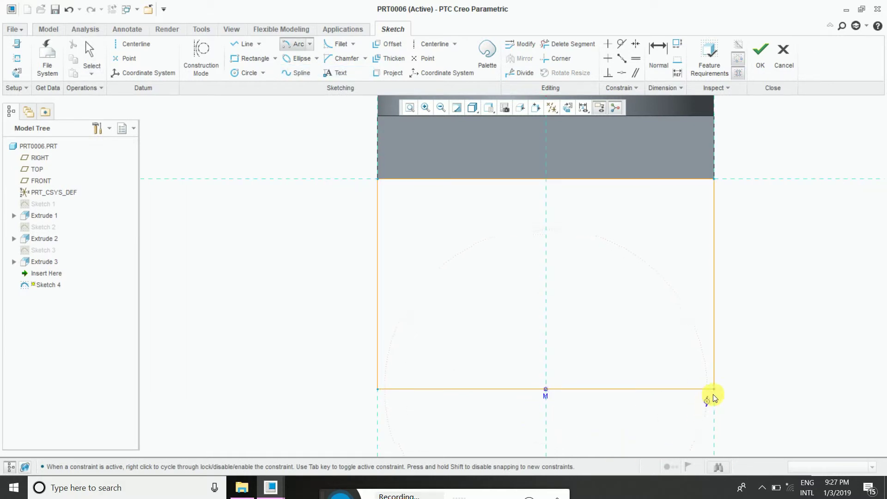
click(701, 404)
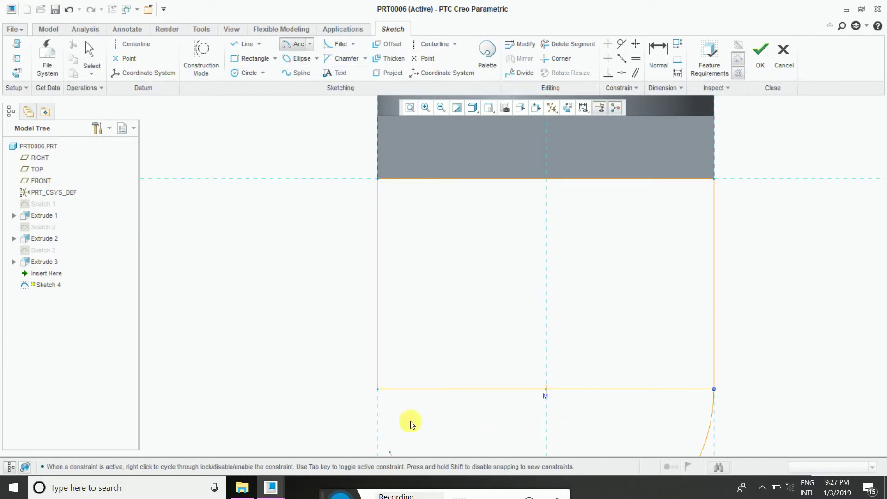
click(378, 390)
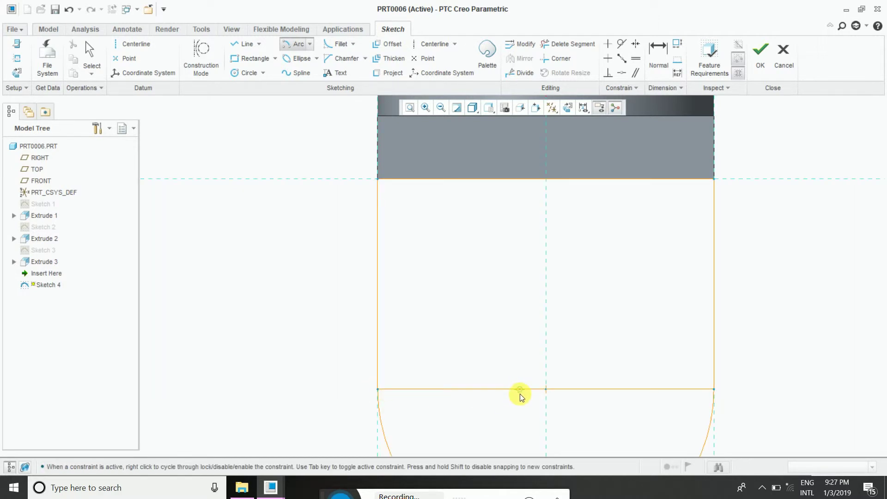
middle_click(637, 353)
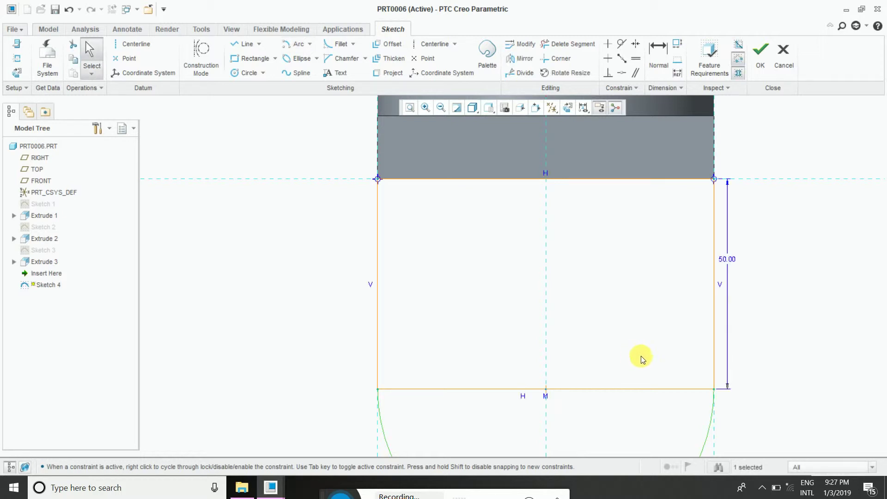
- Trim away both halves of the straight line between the rectangle and the arc, and finish the sketch
shift+middle_drag(641, 355, 643, 228)
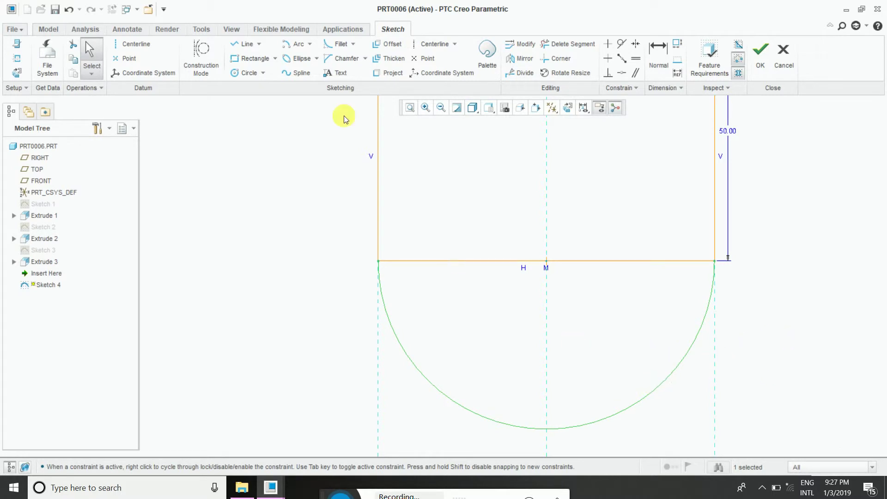
click(201, 58)
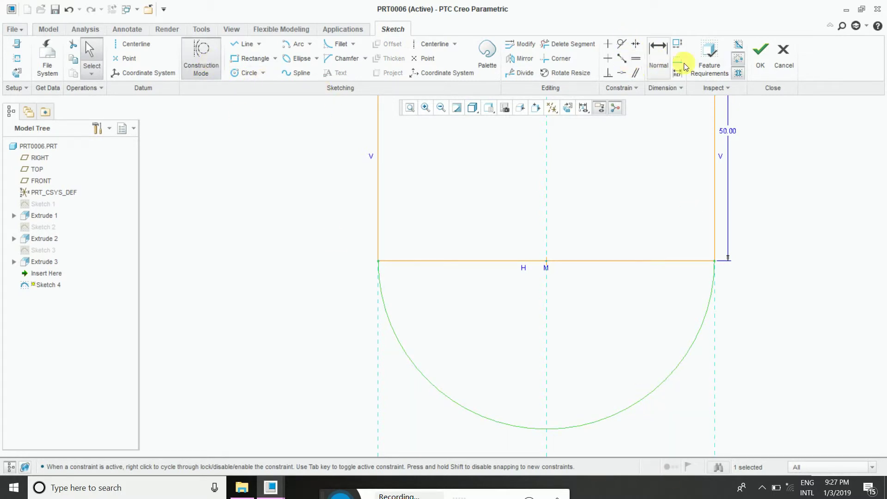
click(568, 44)
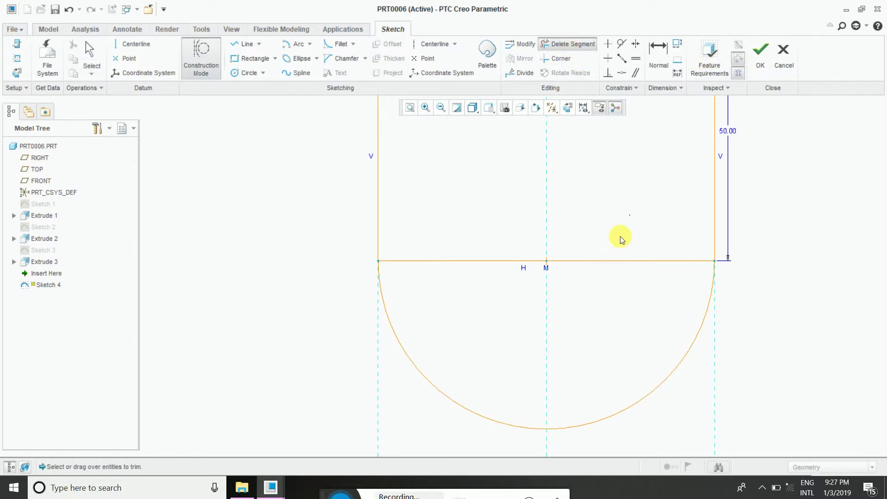
drag(620, 239, 591, 302)
drag(478, 214, 470, 326)
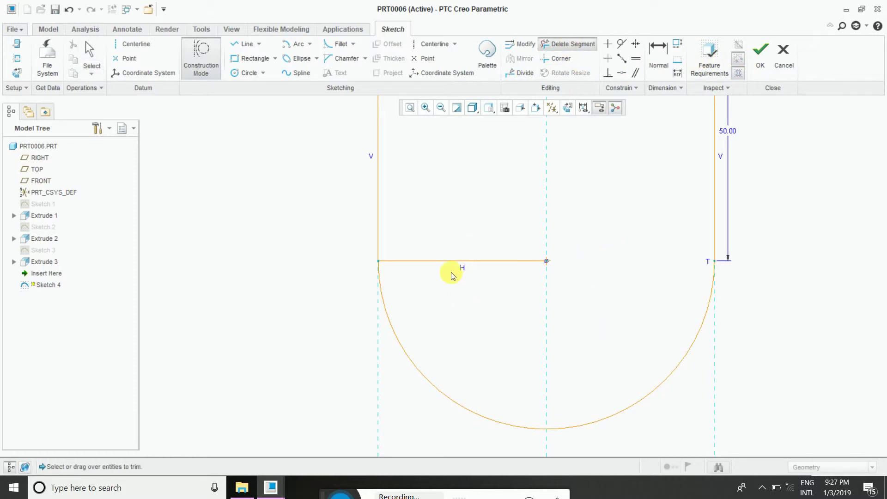
click(451, 262)
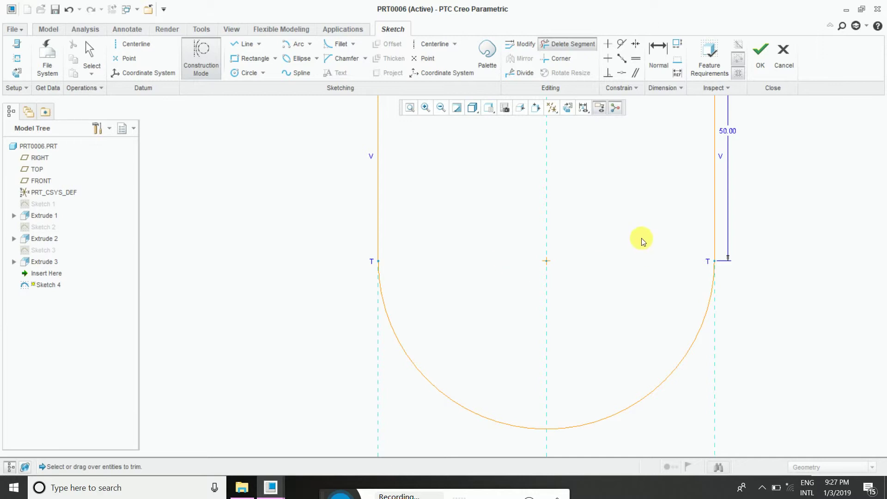
click(760, 57)
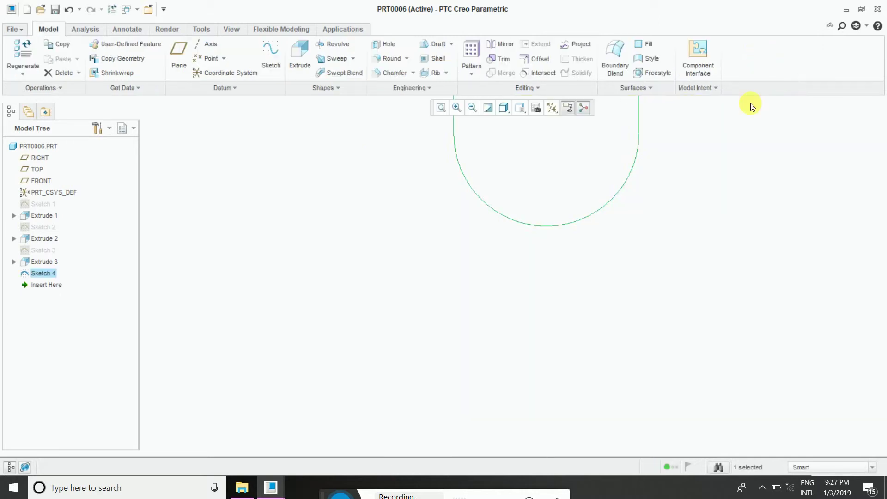
- Start an extrusion of the round-ended profile and flip its direction so it runs back underneath the base plate
click(300, 54)
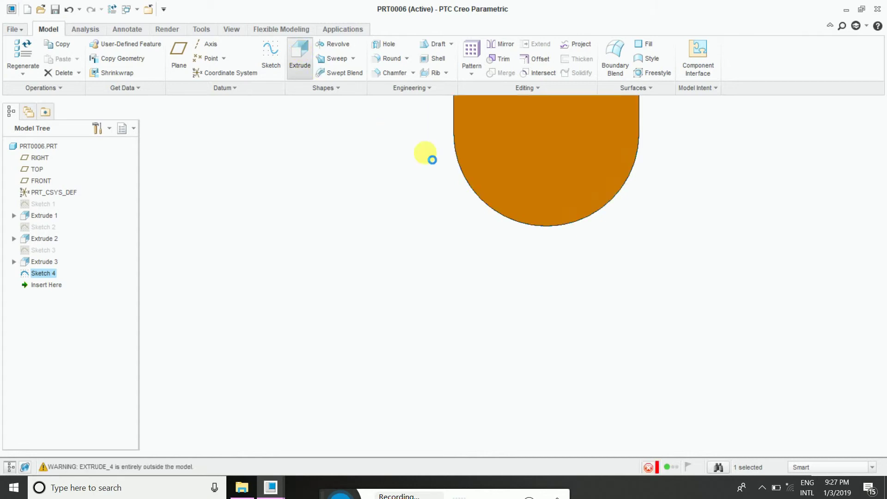
middle_drag(705, 199, 650, 156)
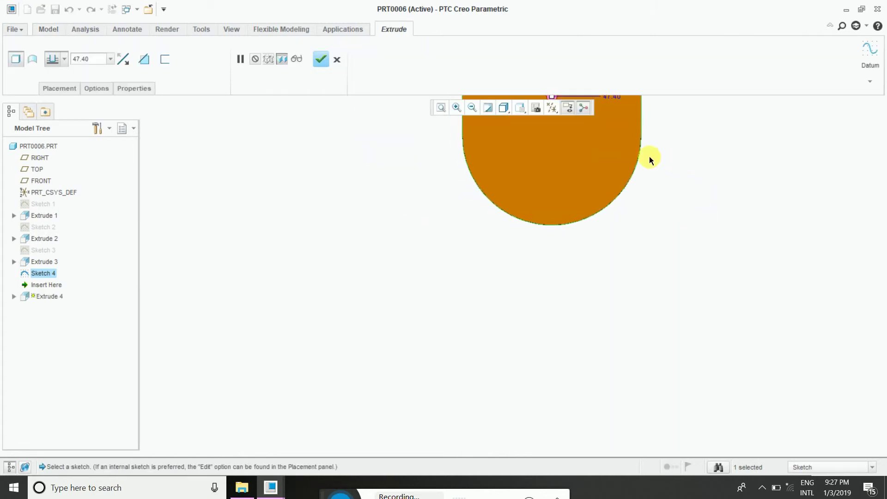
click(442, 109)
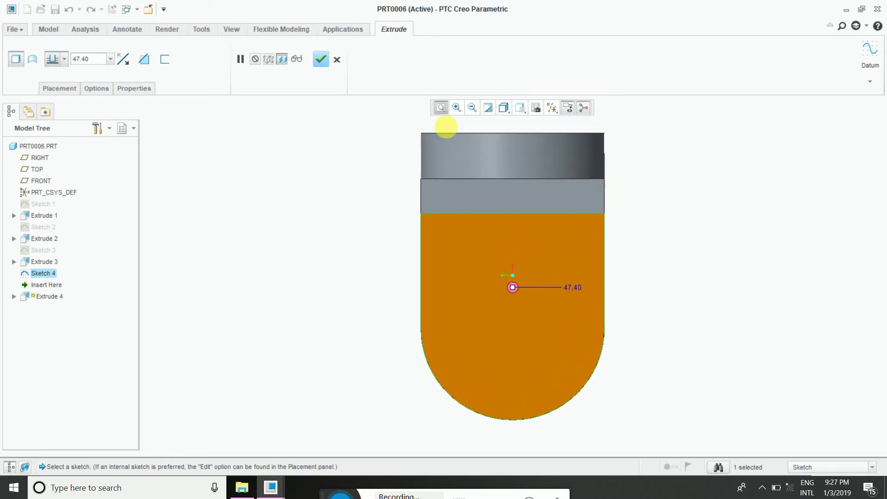
middle_drag(662, 260, 707, 272)
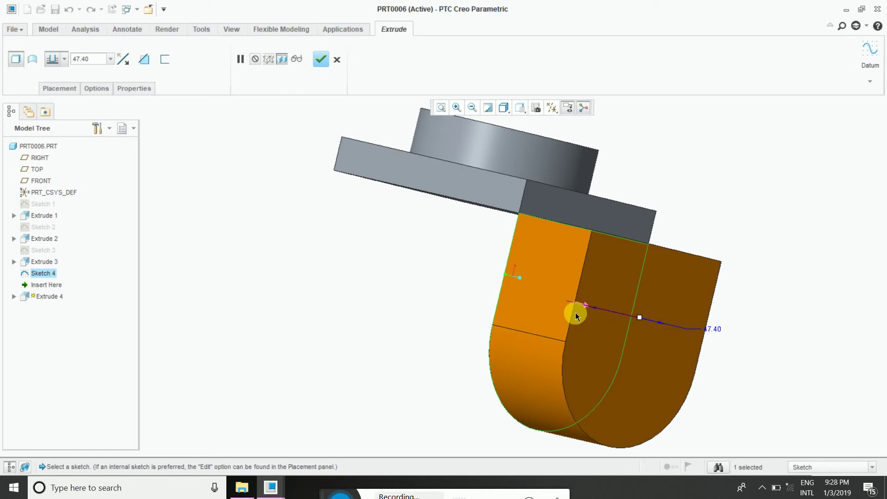
click(587, 305)
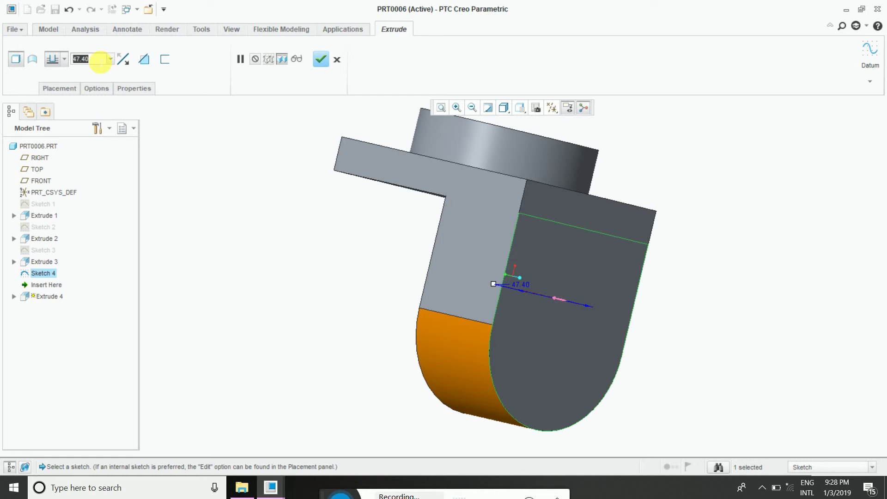
- Set the extrusion depth to 15 mm
key(BackSpace)
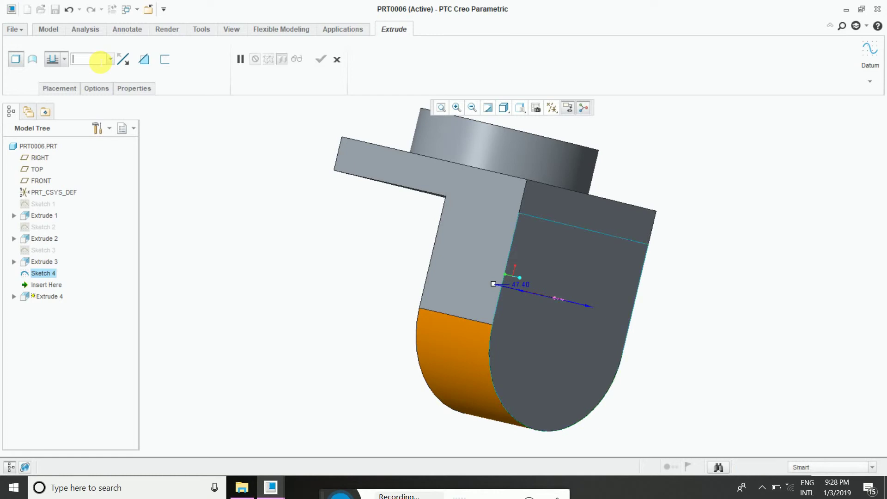
text(15)
key(Return)
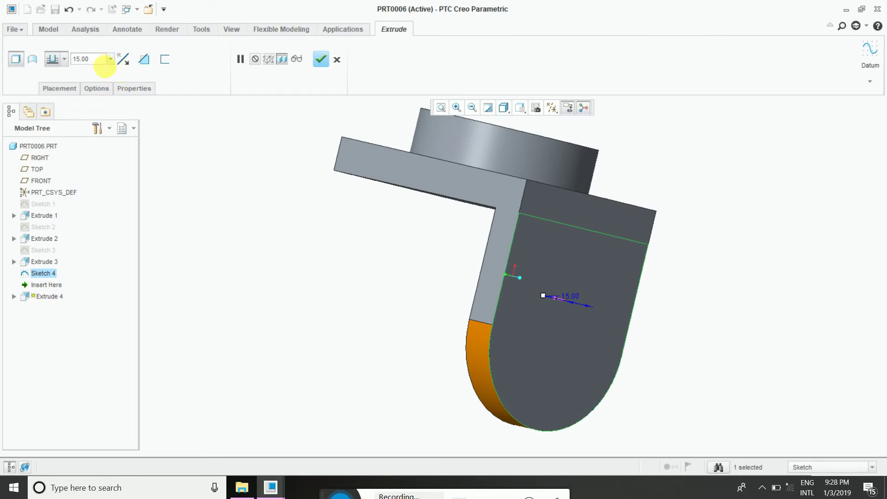
- Set the extrusion depth of the round-ended section to 20 mm and complete the feature
key(BackSpace)
key(BackSpace)
key(BackSpace)
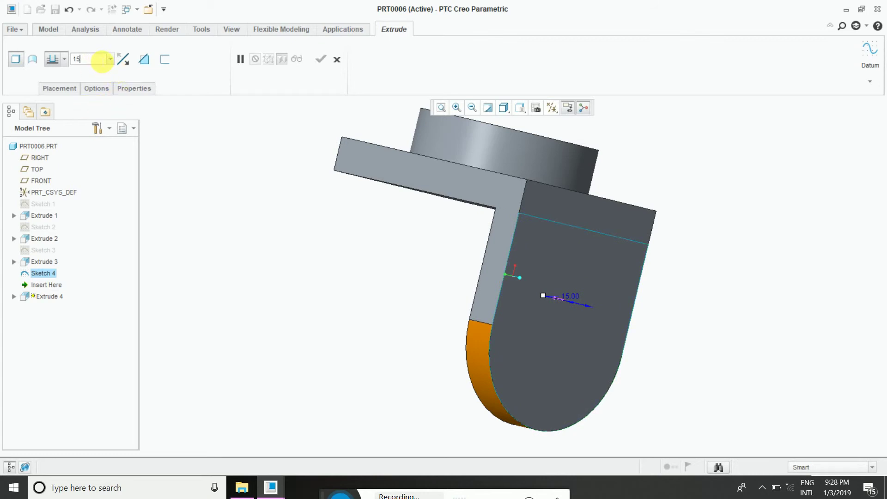
text(20)
key(Return)
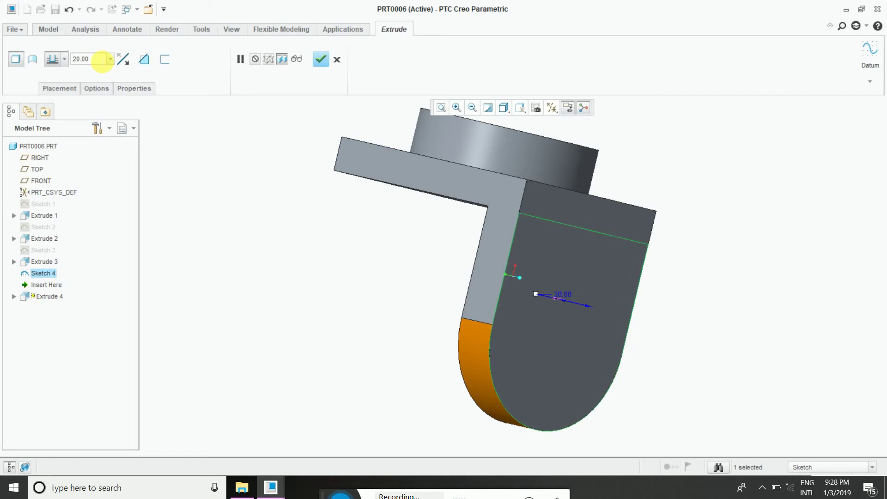
click(322, 61)
- Start a new sketch on the outer face of the round-ended section with the default orientation
middle_drag(325, 250, 305, 250)
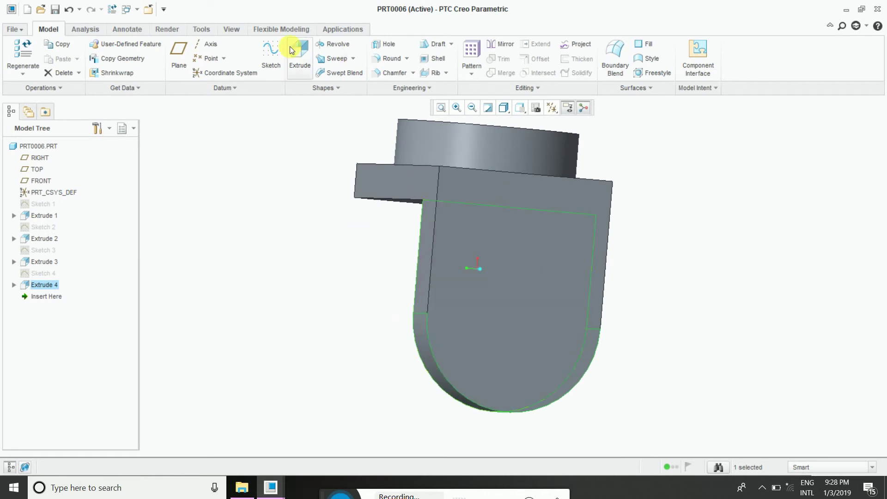
click(271, 55)
click(483, 315)
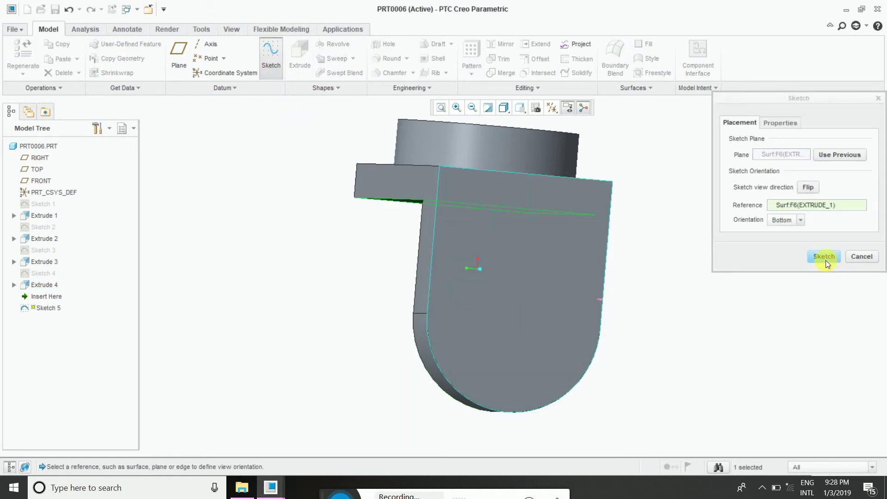
click(825, 260)
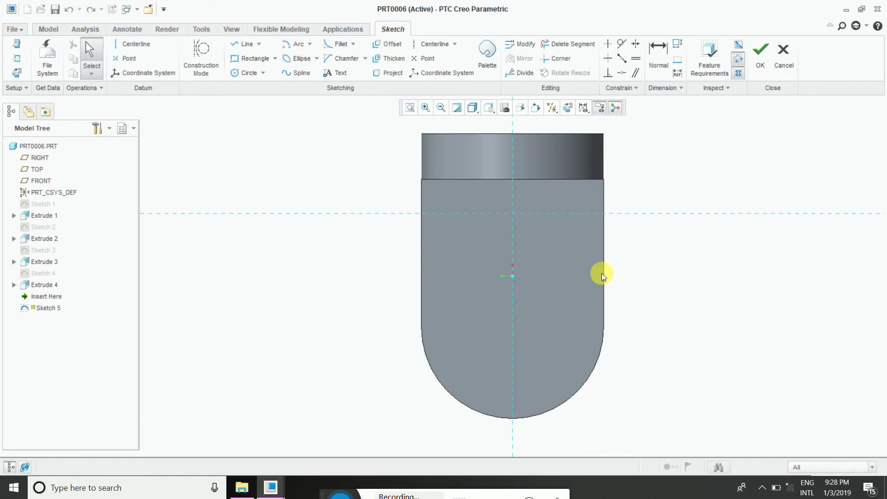
- Add the curved lower edge of the round-ended section as a sketch reference
click(17, 72)
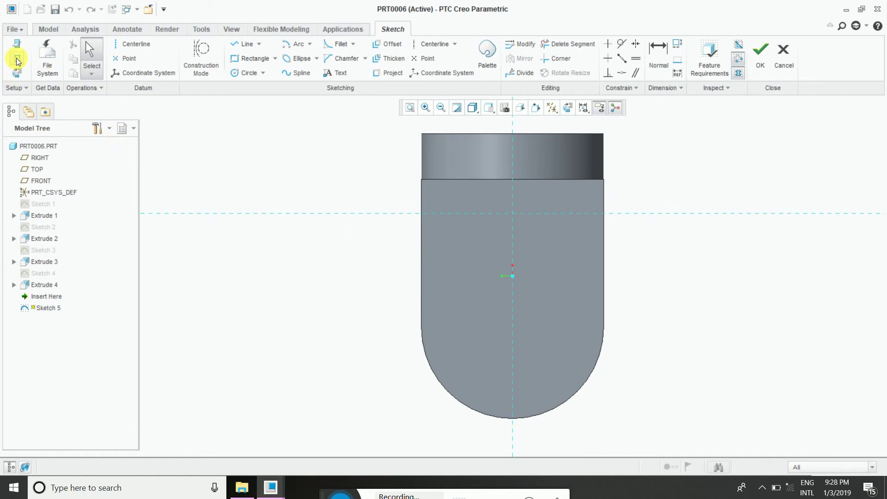
click(446, 392)
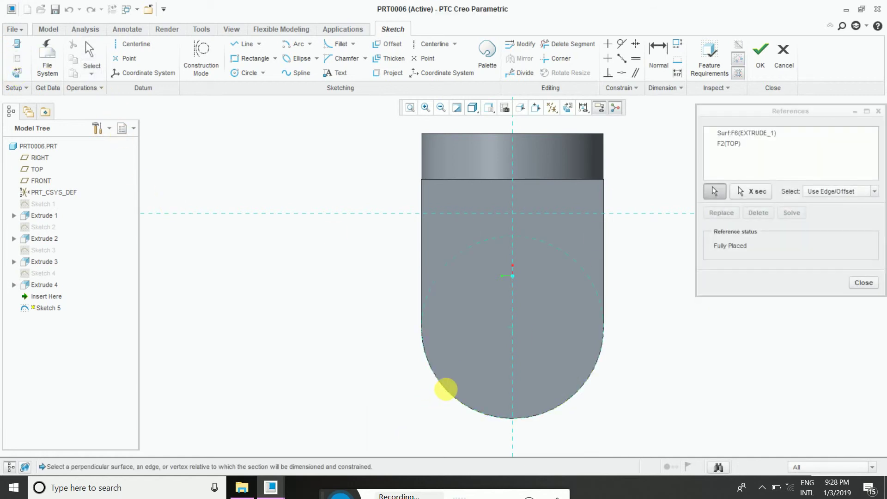
click(862, 283)
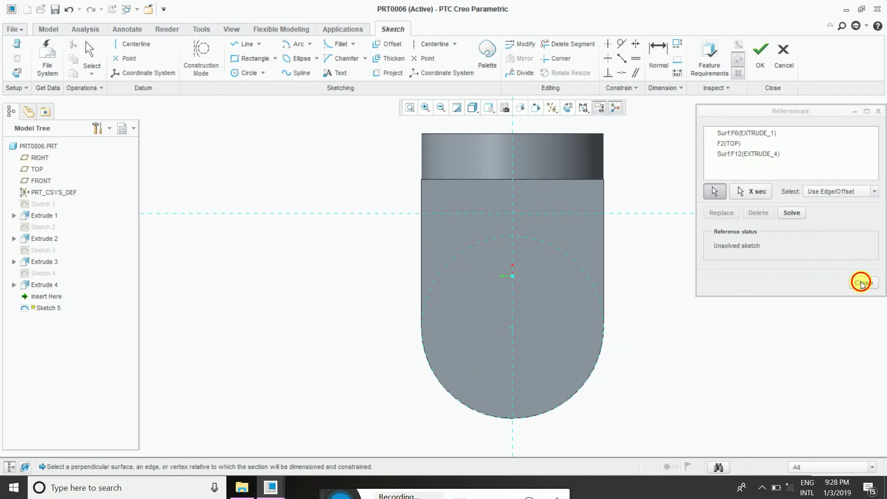
- Sketch a circle centred on the arc centre of the round-ended section's lower edge
click(236, 74)
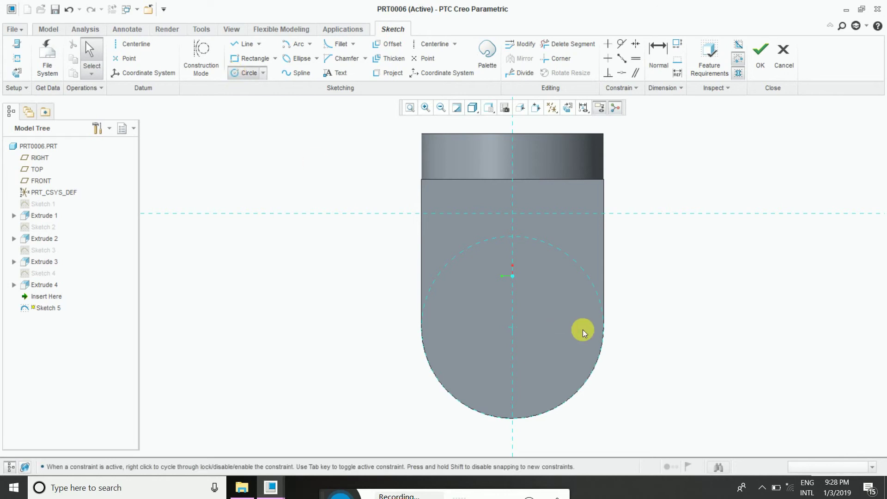
click(513, 328)
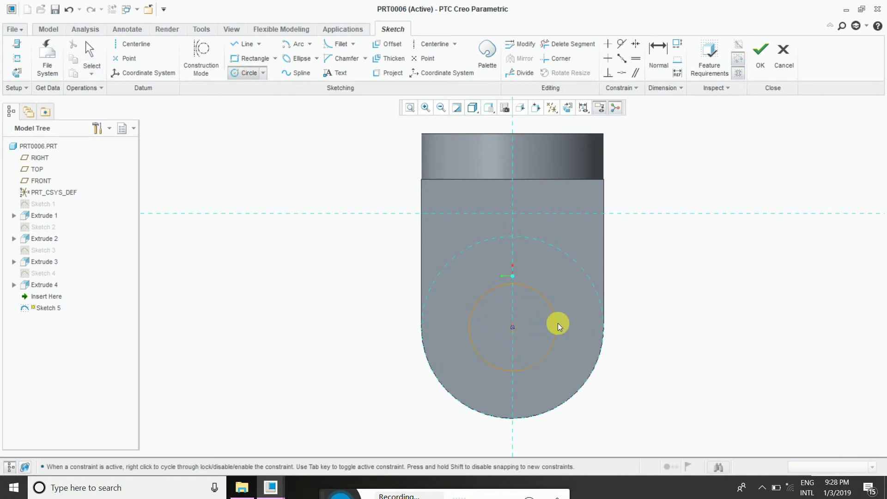
click(565, 312)
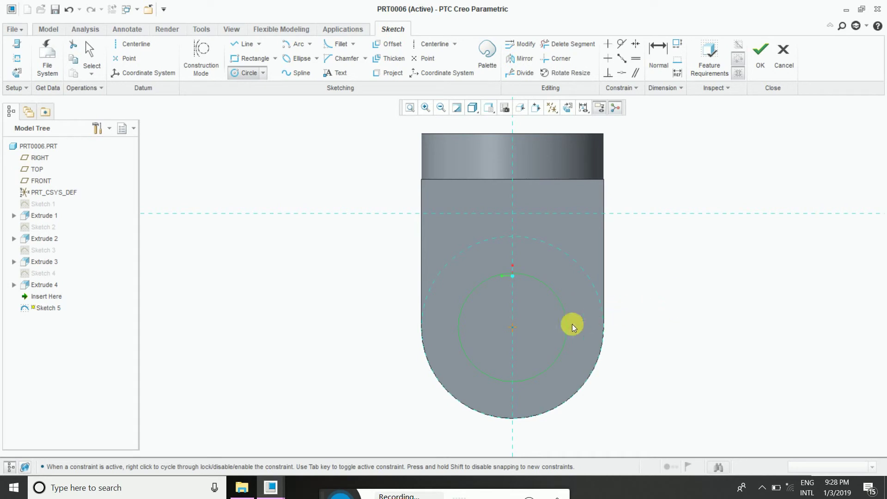
click(597, 328)
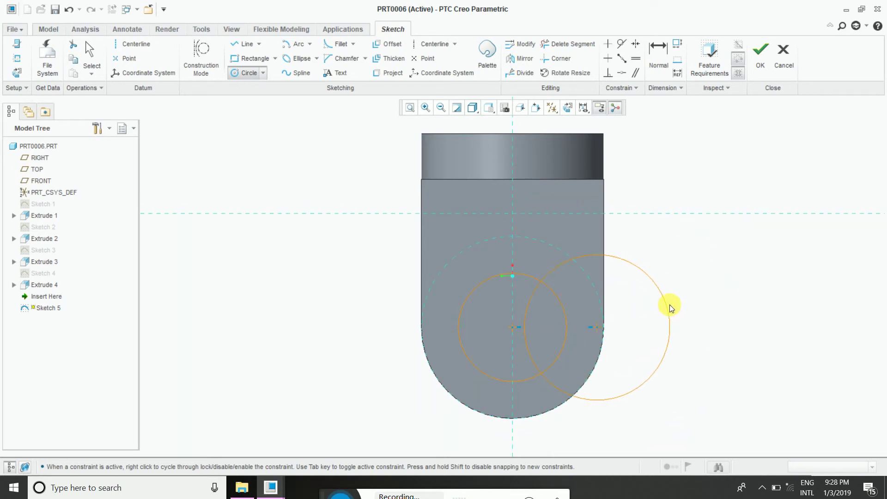
middle_click(682, 306)
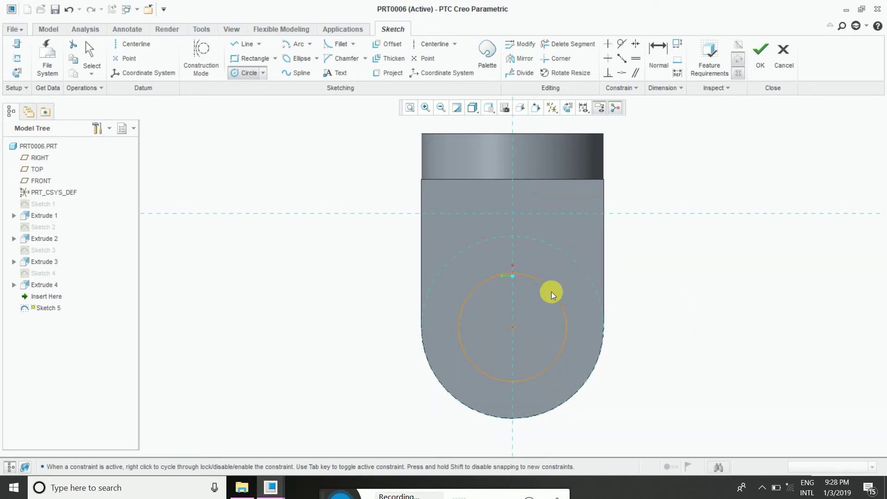
middle_click(678, 322)
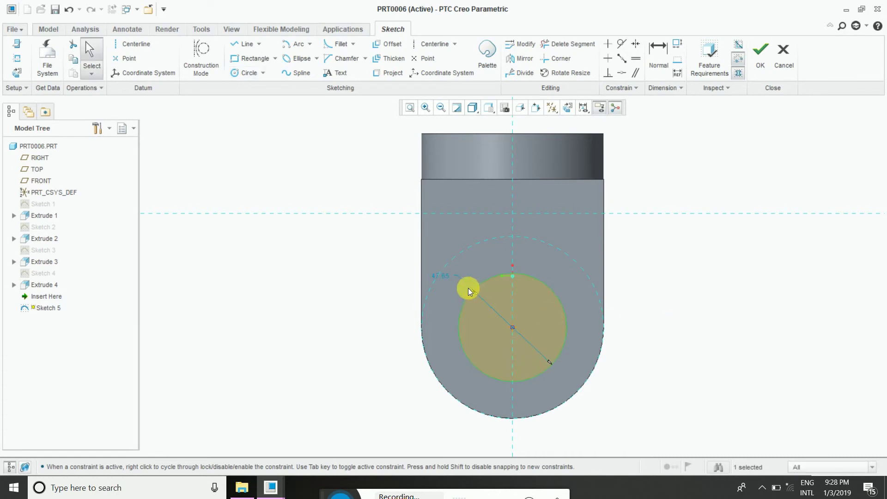
- Set the circle's diameter to 32 mm and finish the sketch
double_click(452, 277)
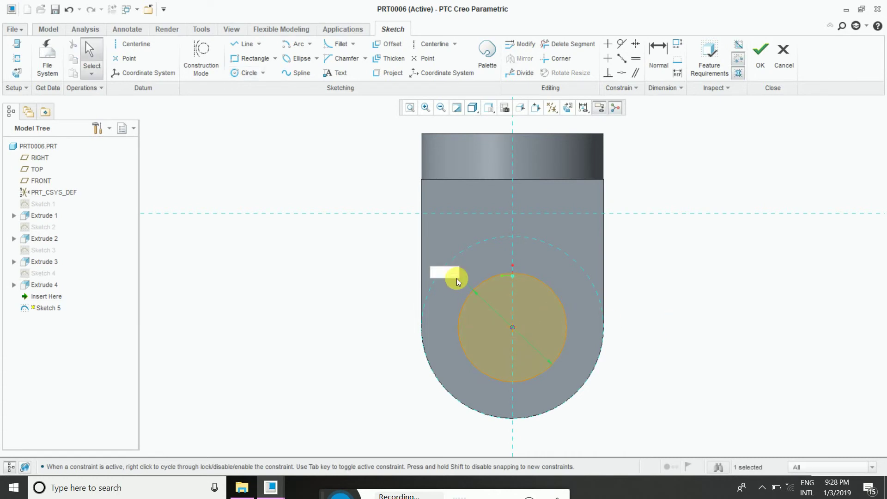
text(32)
key(Return)
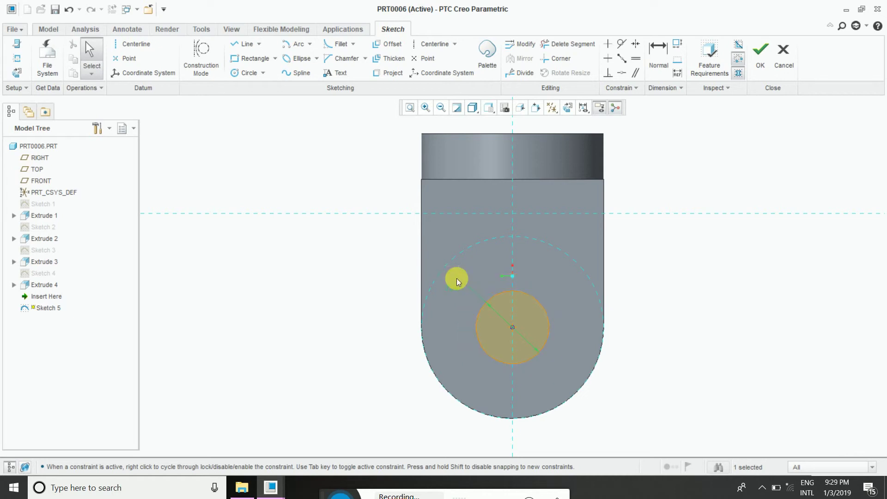
key(ctrl+d)
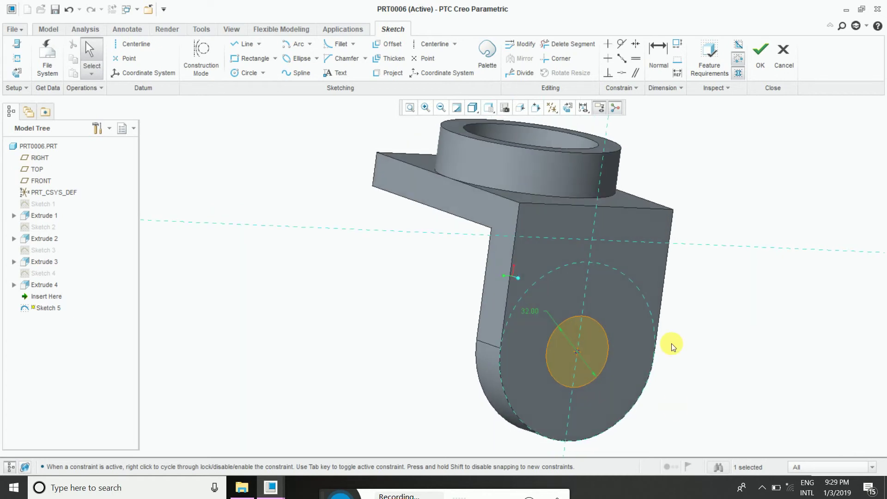
click(762, 59)
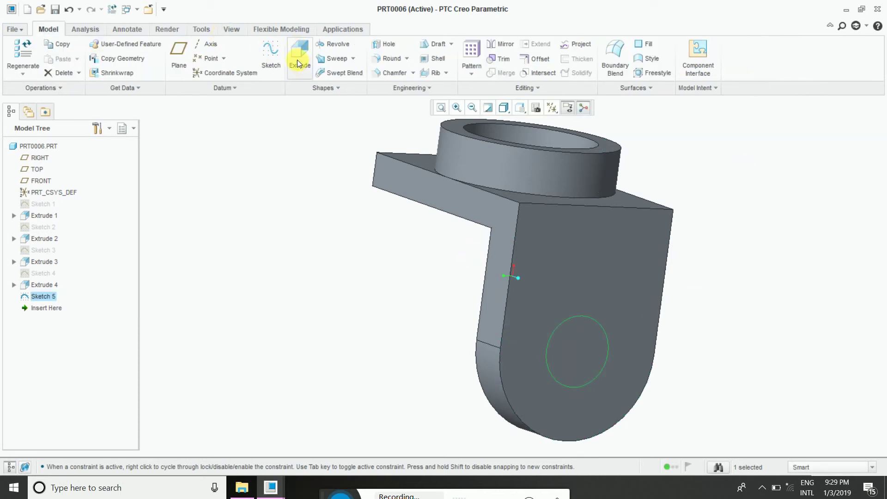
- Extrude the 32 mm circle inward as a material-removing cut through the round-ended section
click(298, 51)
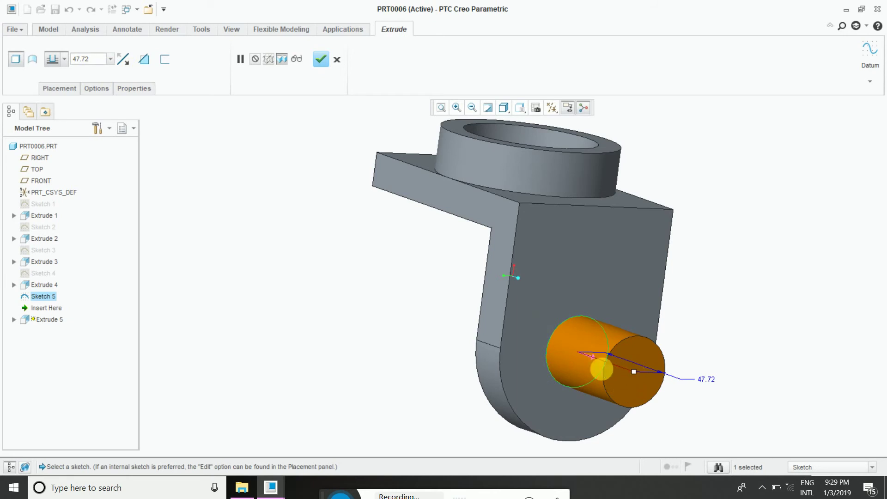
click(593, 355)
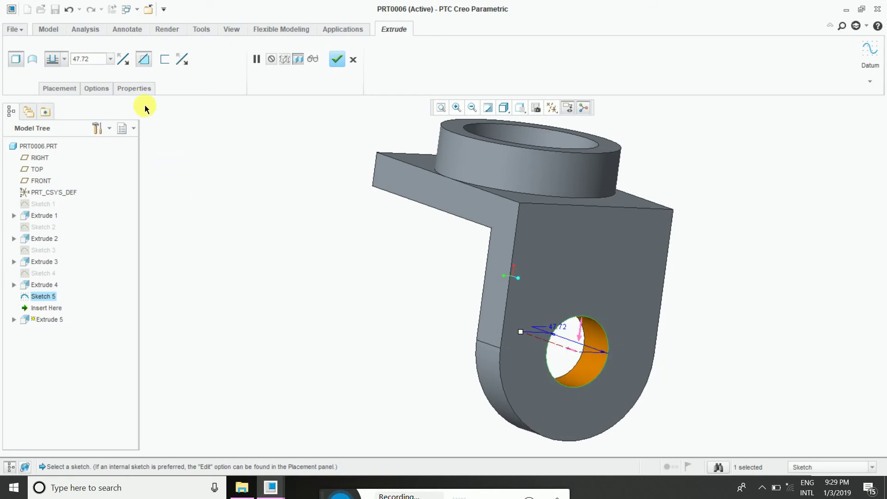
click(339, 60)
- Turn on the display of all datum types: axes, points, coordinate systems and planes
mouse_move(346, 222)
middle_down()
mouse_move(376, 247)
mouse_move(386, 272)
mouse_move(396, 251)
mouse_move(456, 251)
mouse_move(439, 291)
mouse_move(450, 273)
middle_up()
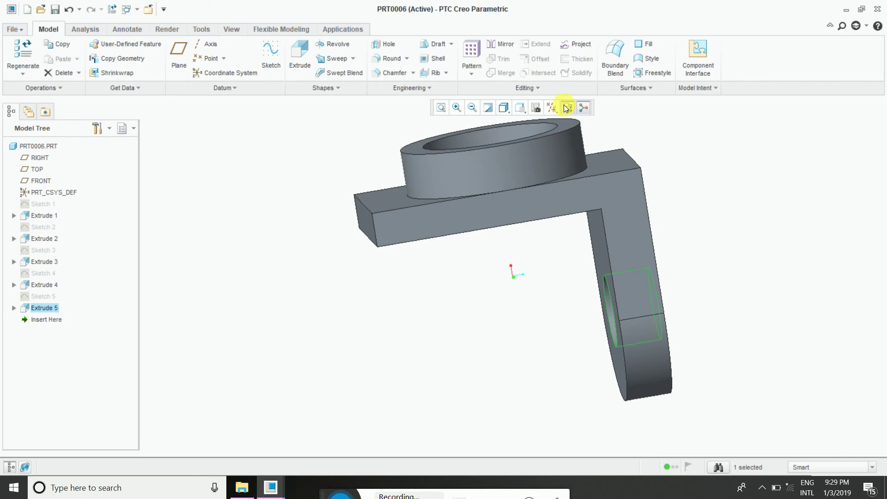
click(547, 112)
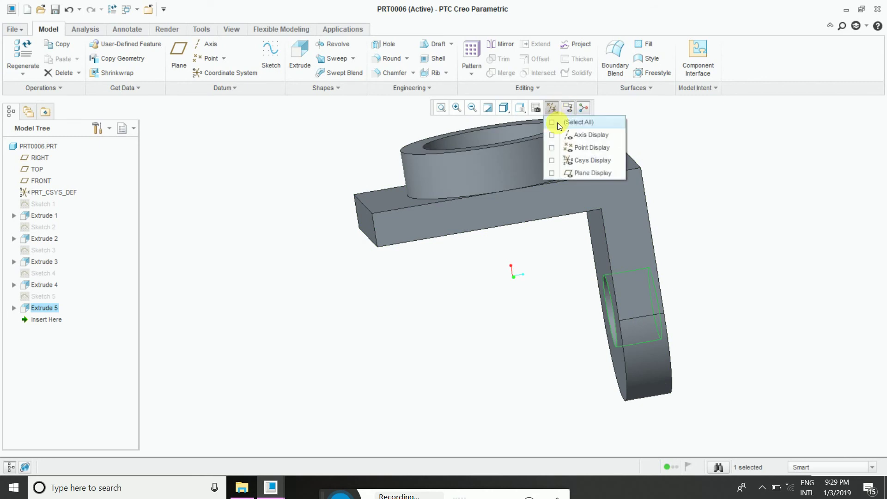
click(552, 122)
click(495, 324)
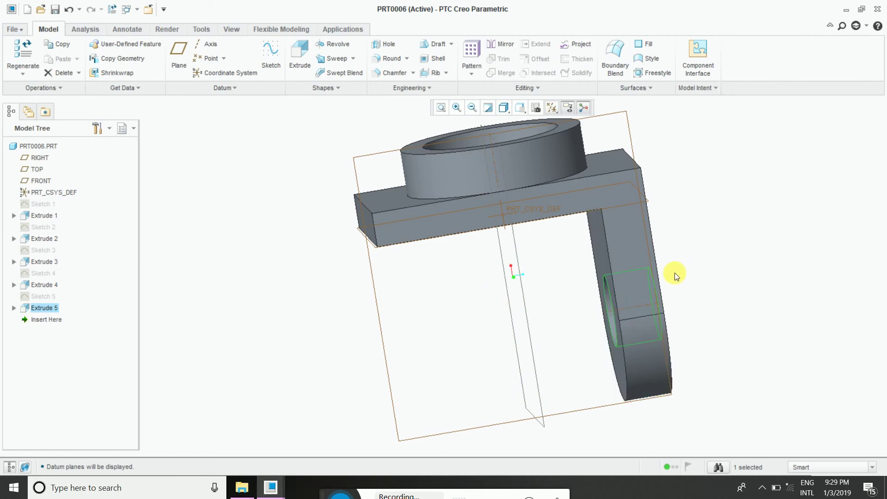
- Mirror the round-ended section and its hole, Extrude 4 and Extrude 5, about the FRONT plane
mouse_move(674, 272)
middle_down()
mouse_move(656, 289)
mouse_move(573, 307)
middle_up()
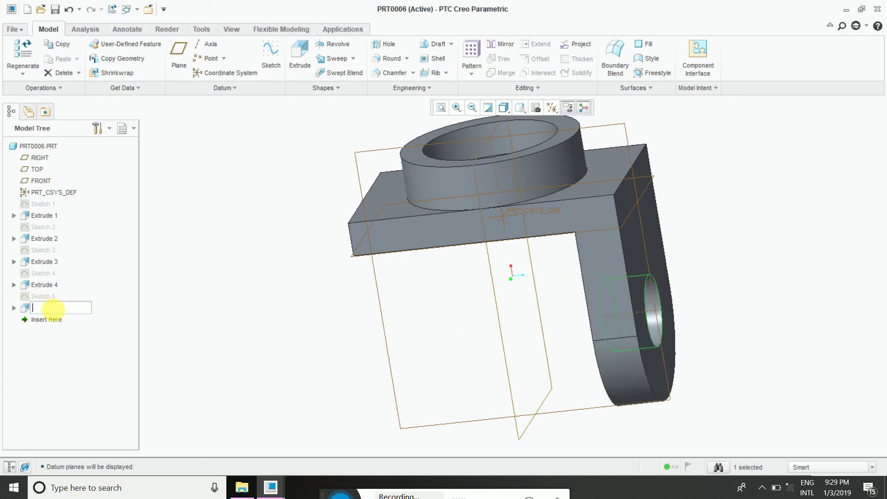
click(168, 303)
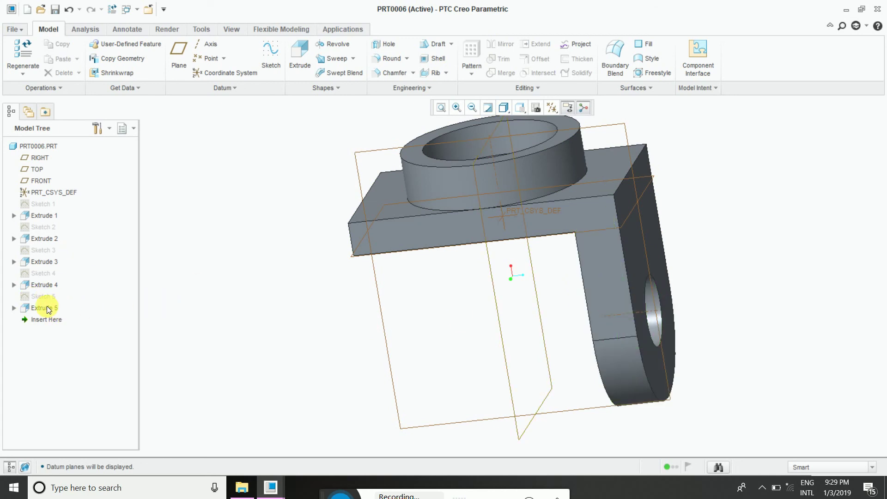
click(45, 308)
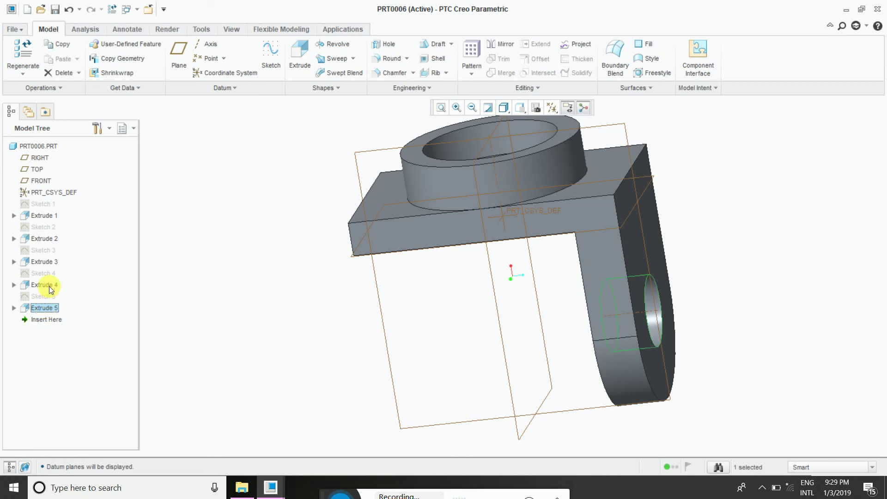
ctrl+click(49, 284)
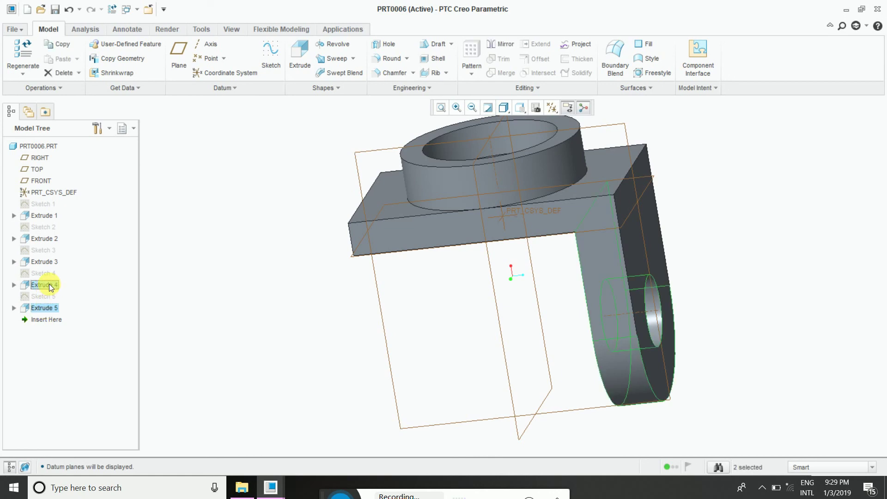
click(504, 44)
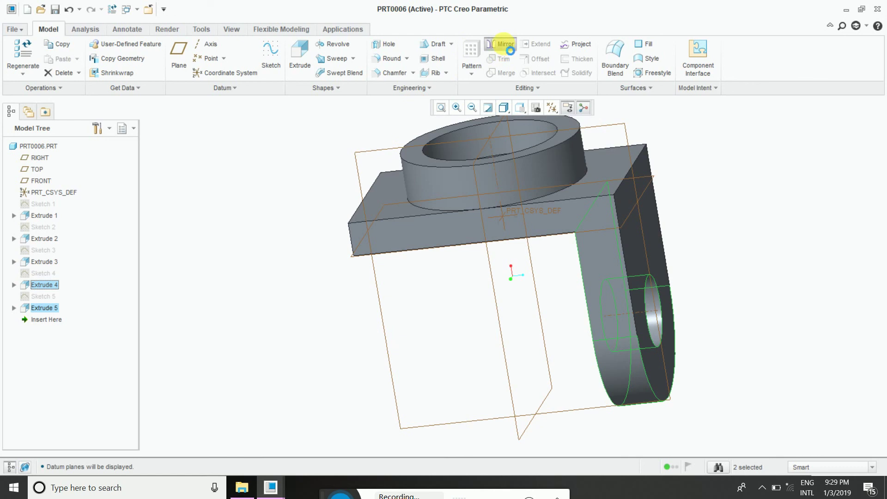
click(496, 306)
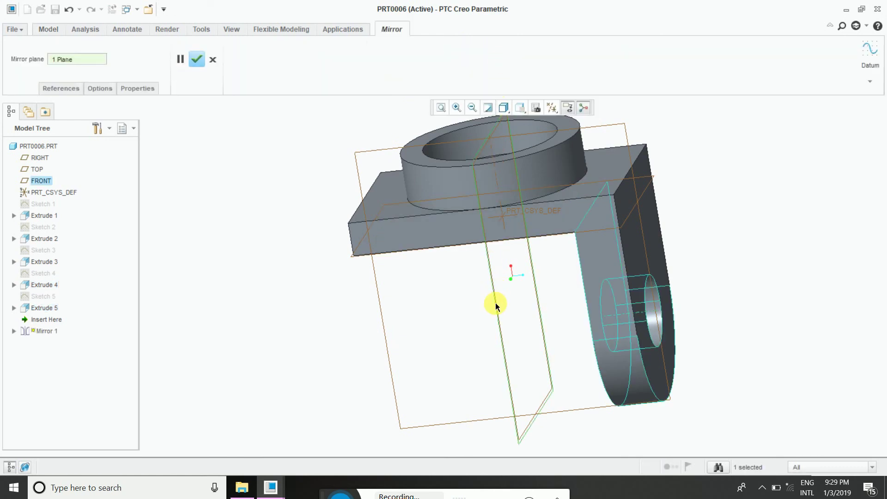
click(196, 59)
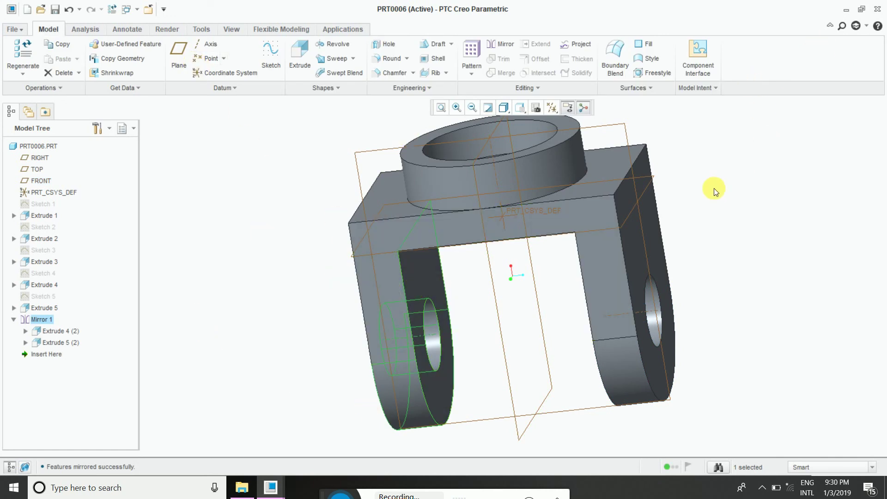
mouse_move(745, 232)
middle_down()
mouse_move(784, 247)
mouse_move(771, 258)
mouse_move(739, 212)
mouse_move(763, 271)
mouse_move(741, 192)
mouse_move(730, 251)
mouse_move(738, 224)
middle_up()
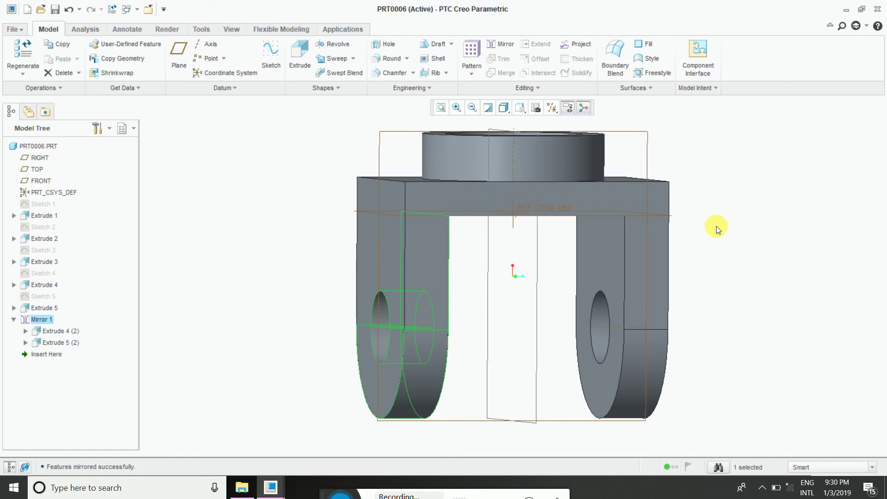